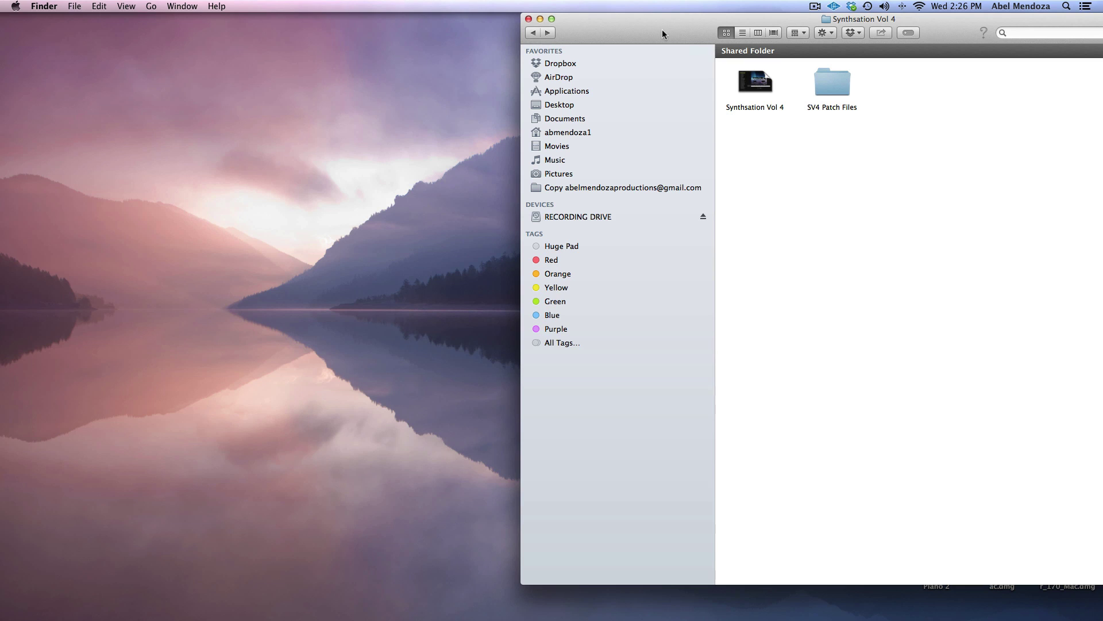
Step: Start a second Finder window at the home folder beside Synthsation Vol 4
left_click(347, 127)
mouse_move(43, 597)
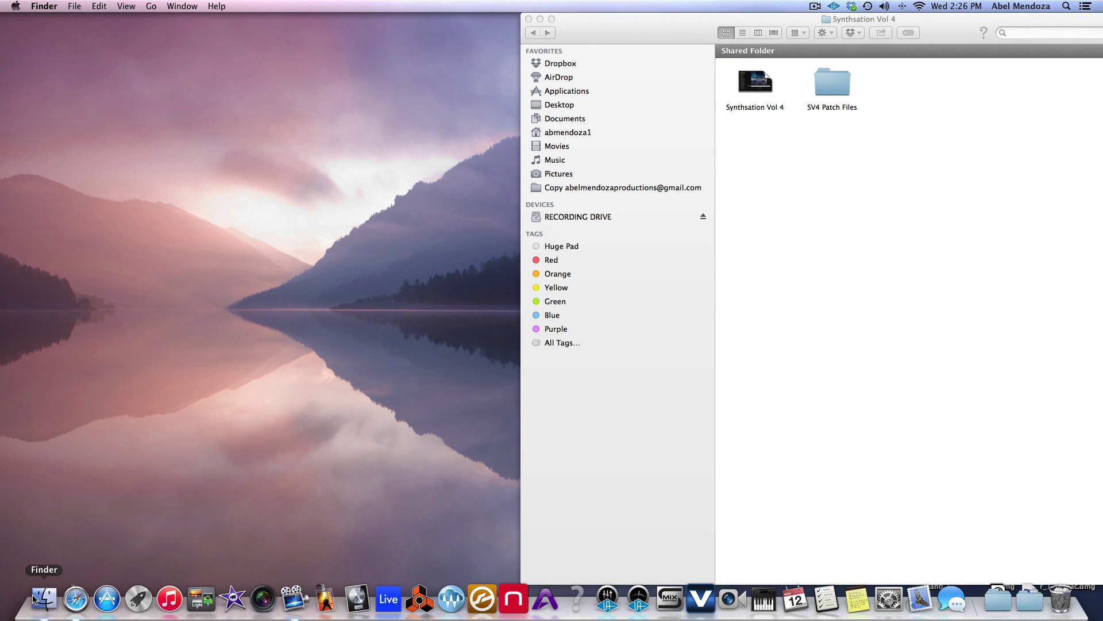
left_click(45, 599)
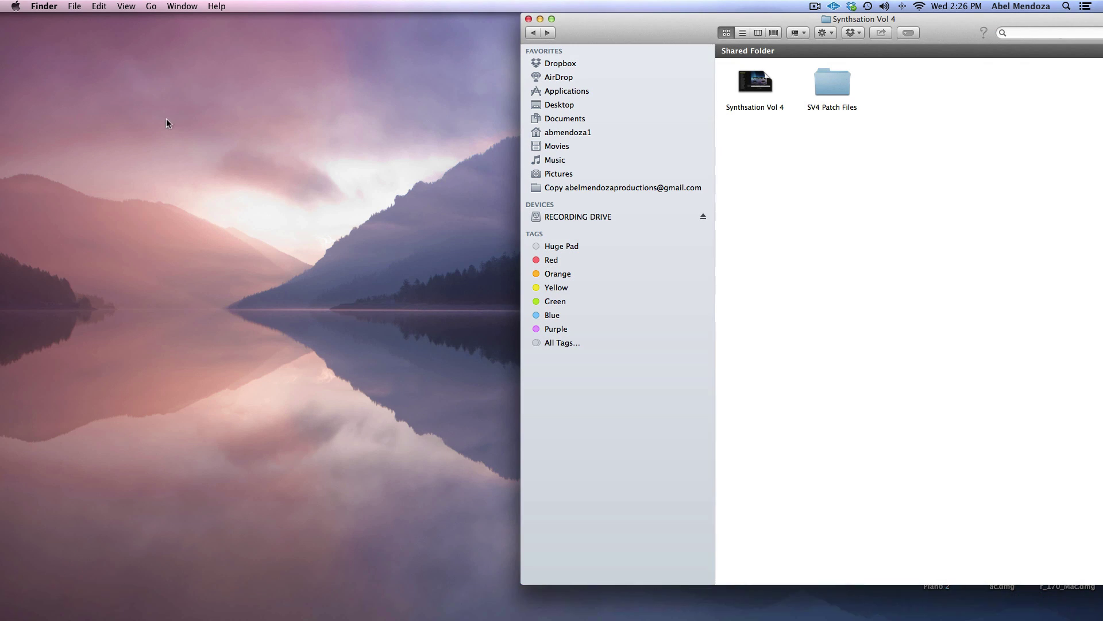
left_click(74, 8)
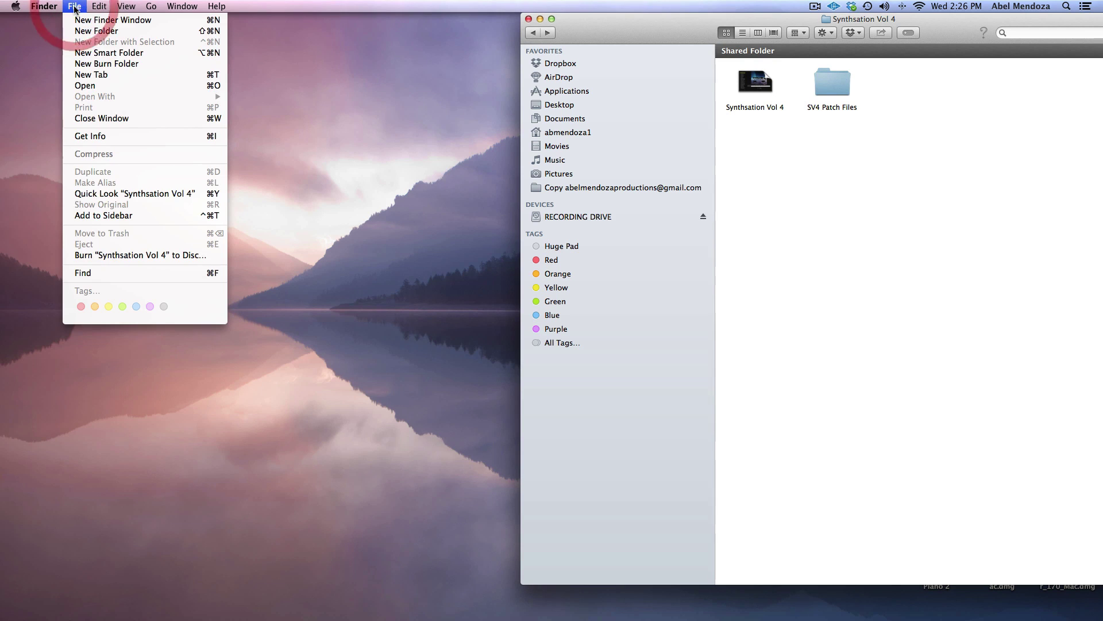
left_click(123, 20)
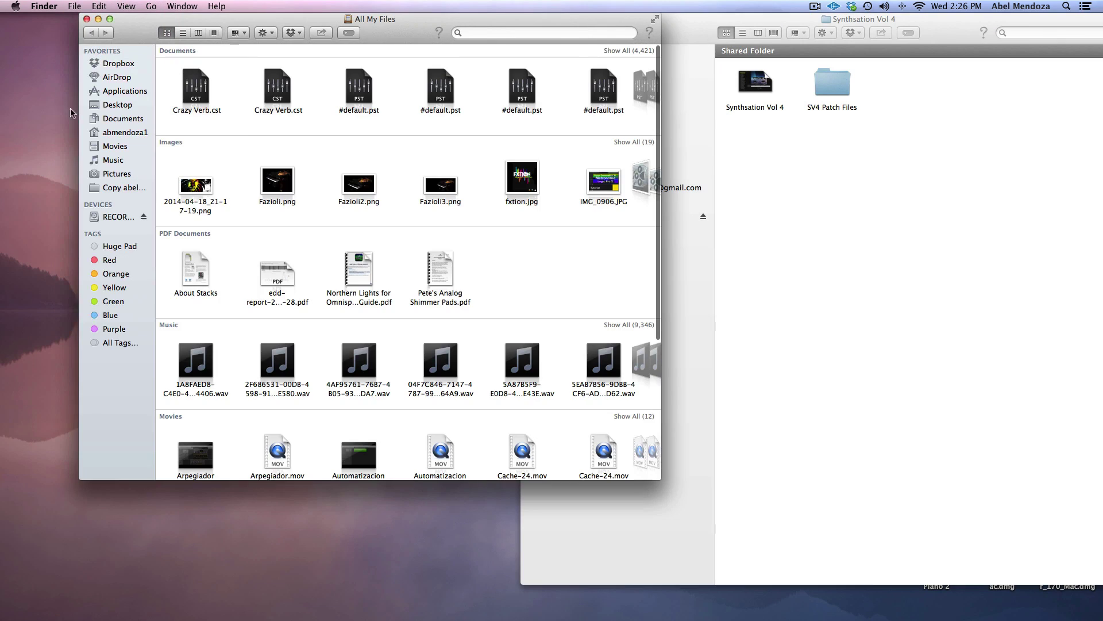
left_click(121, 132)
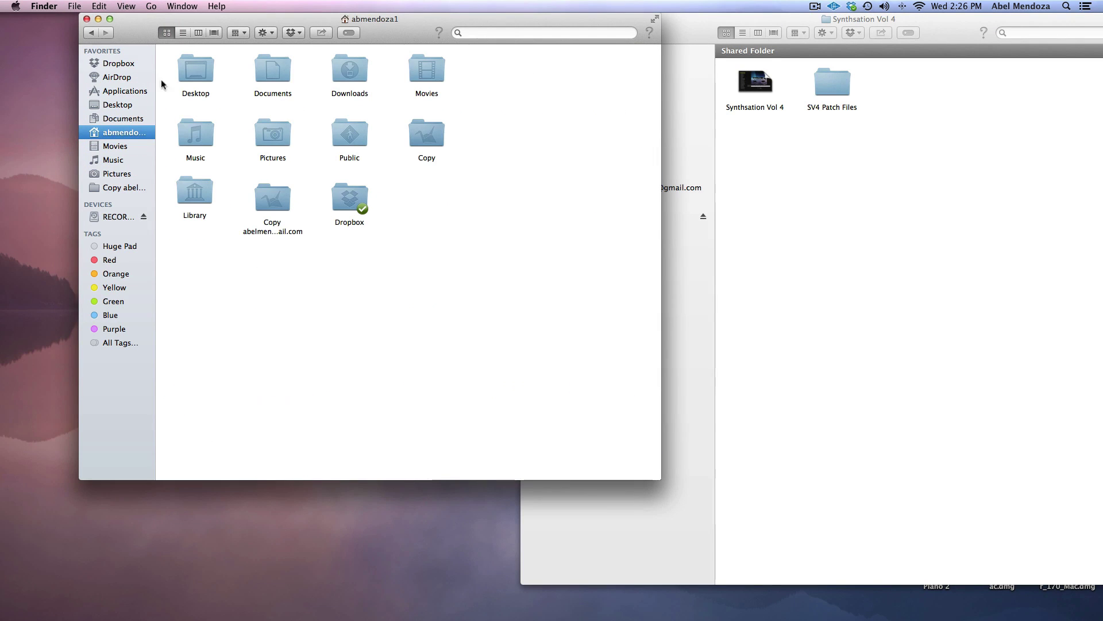
Step: Navigate Music > Audio Music Apps > Patches > Instrument and move the window left
double_click(196, 137)
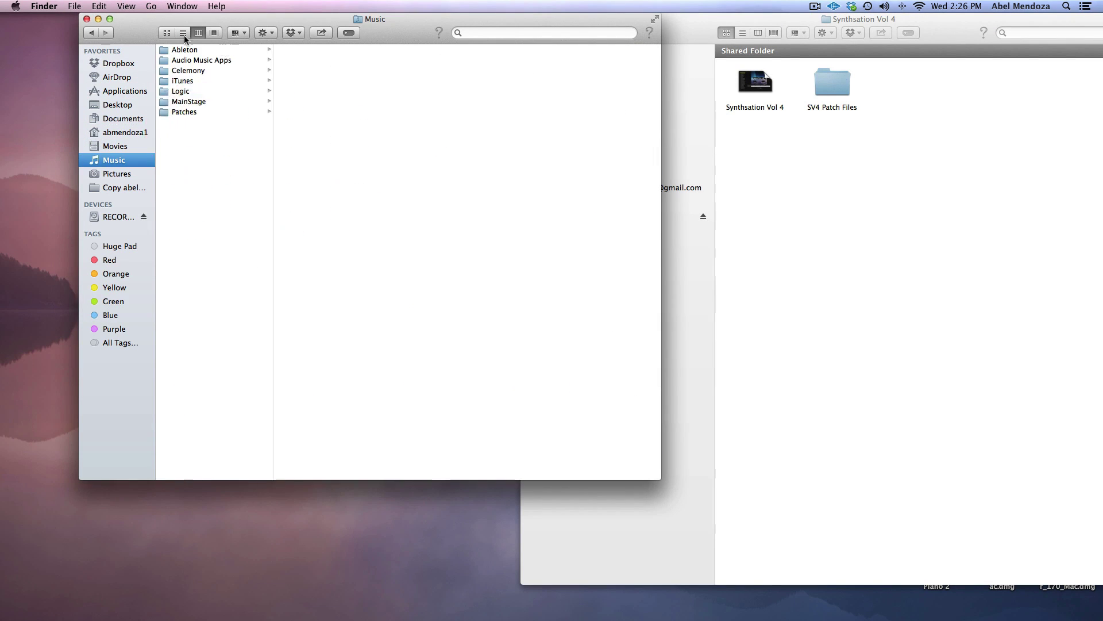
left_click(203, 59)
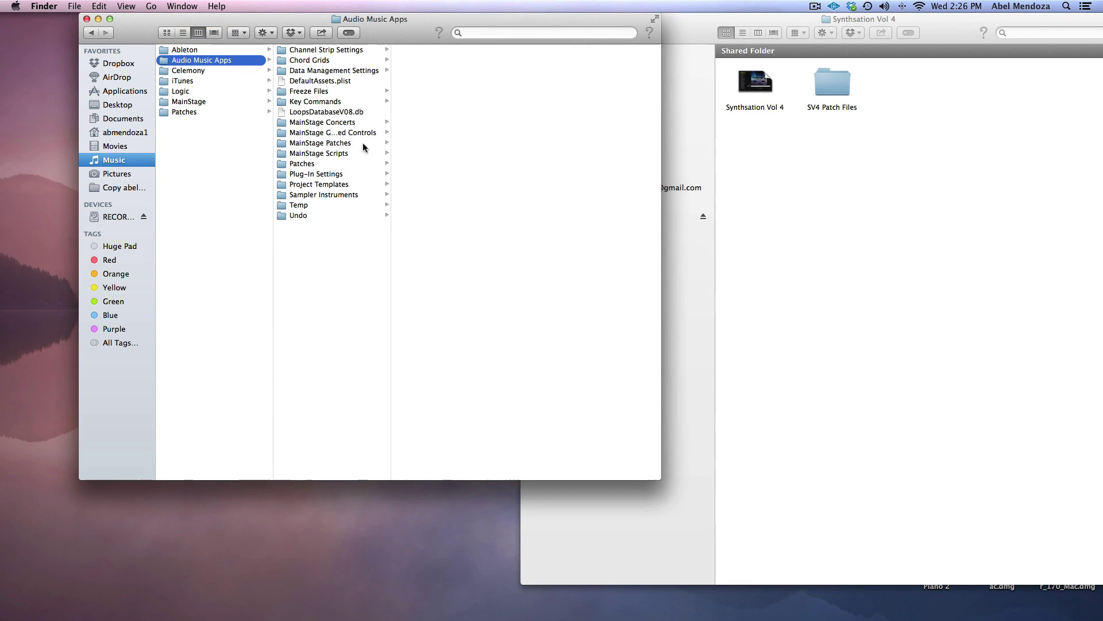
left_click(307, 163)
left_click(431, 70)
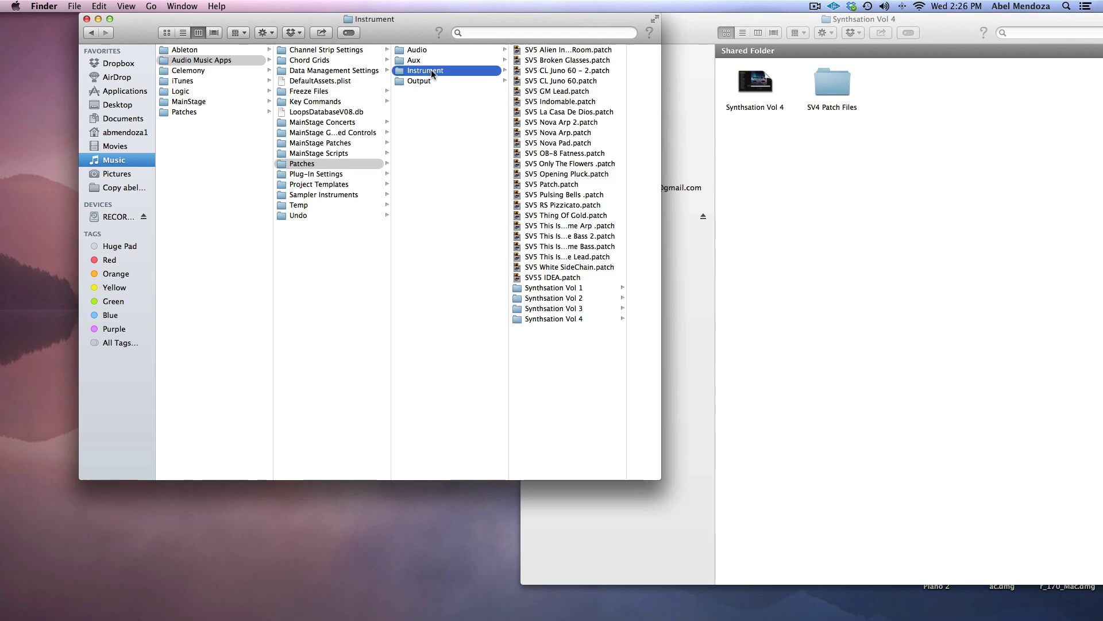
left_click_drag(427, 21, 281, 21)
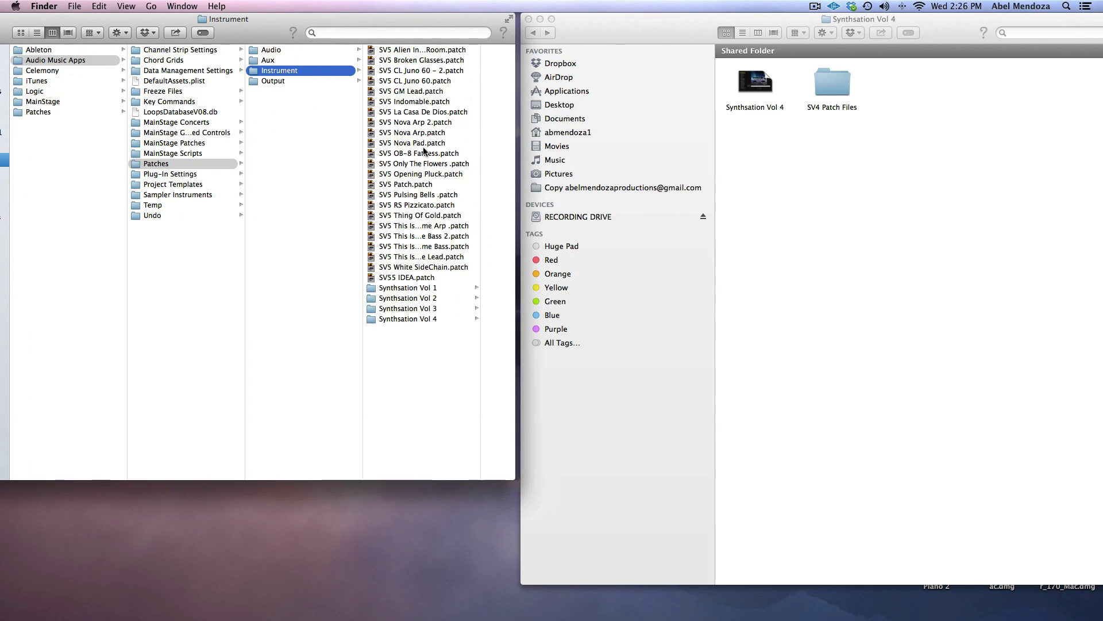
Step: Browse the SV4 Patch Files folder, return to Synthsation Vol 4, close the Instrument window and launch Logic Pro X
double_click(832, 85)
scroll(845, 104, "down", 3)
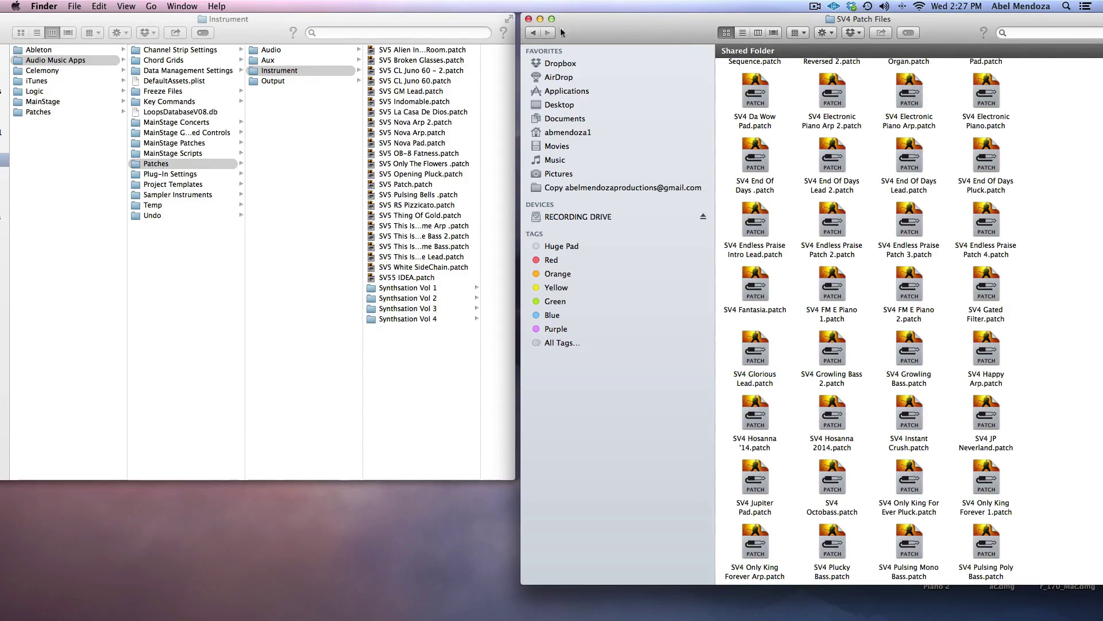
left_click(532, 32)
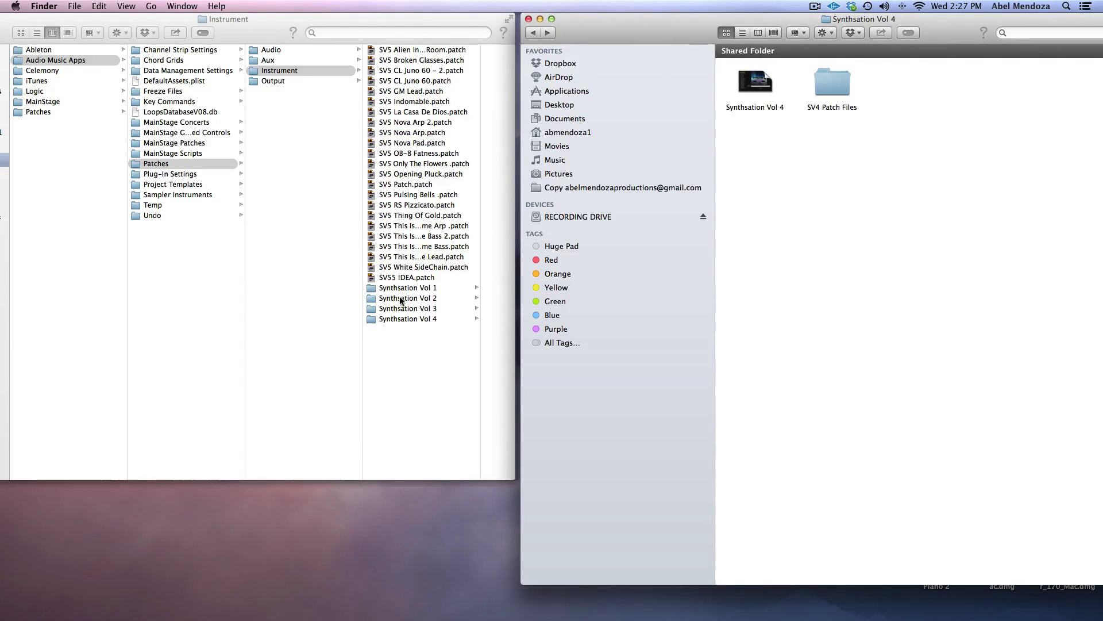
left_click_drag(86, 19, 181, 19)
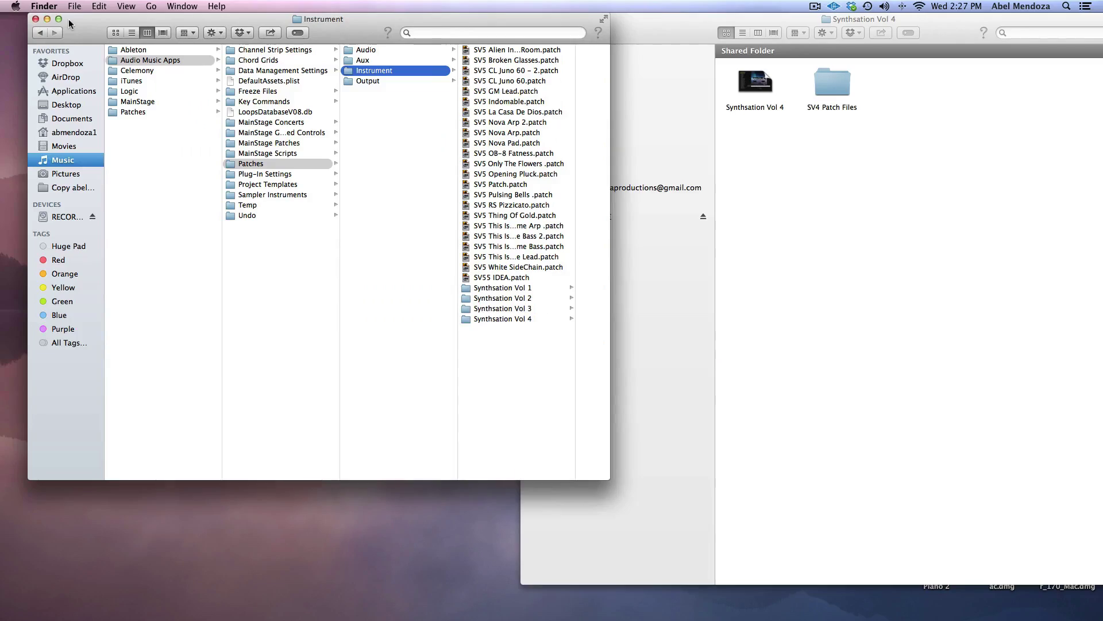
left_click(35, 19)
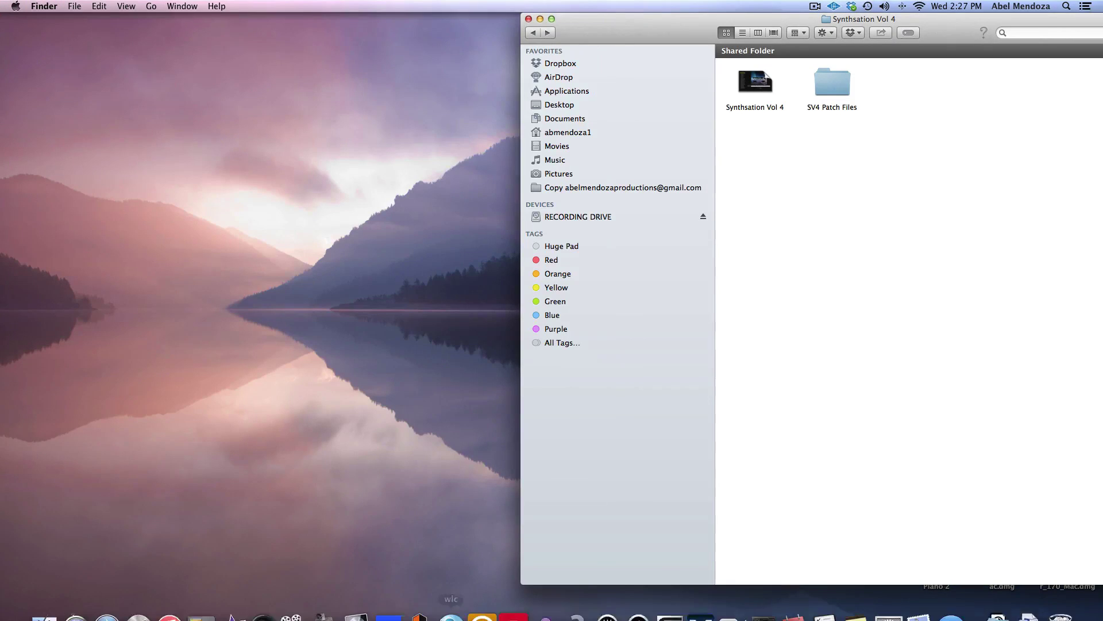
left_click(359, 604)
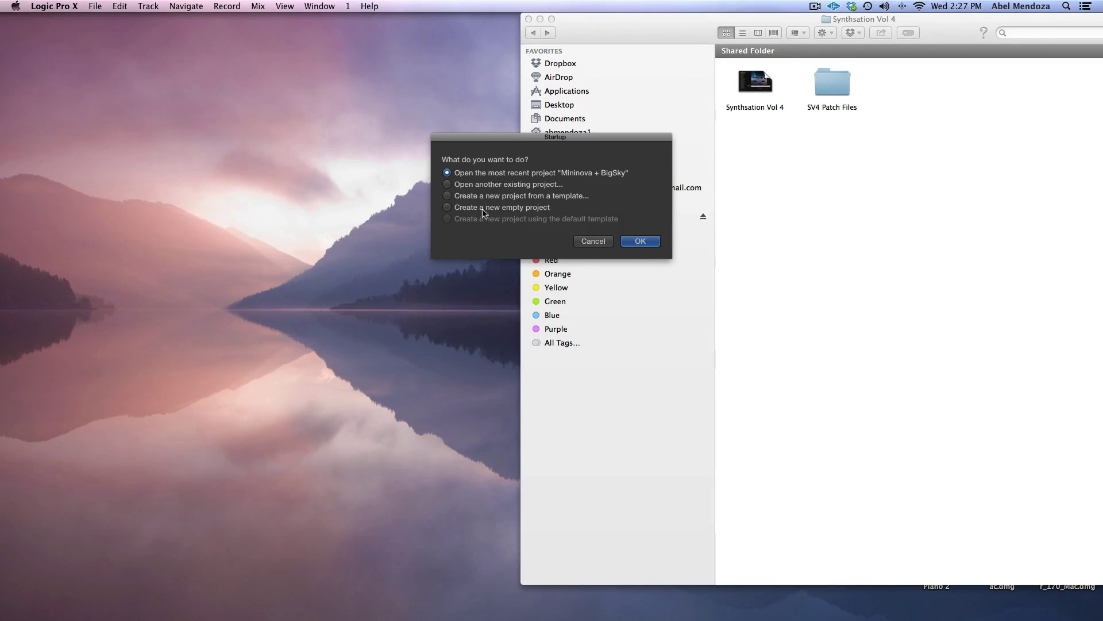
Step: Create a new empty project with one software instrument track, Inst 1
left_click(447, 208)
left_click(640, 240)
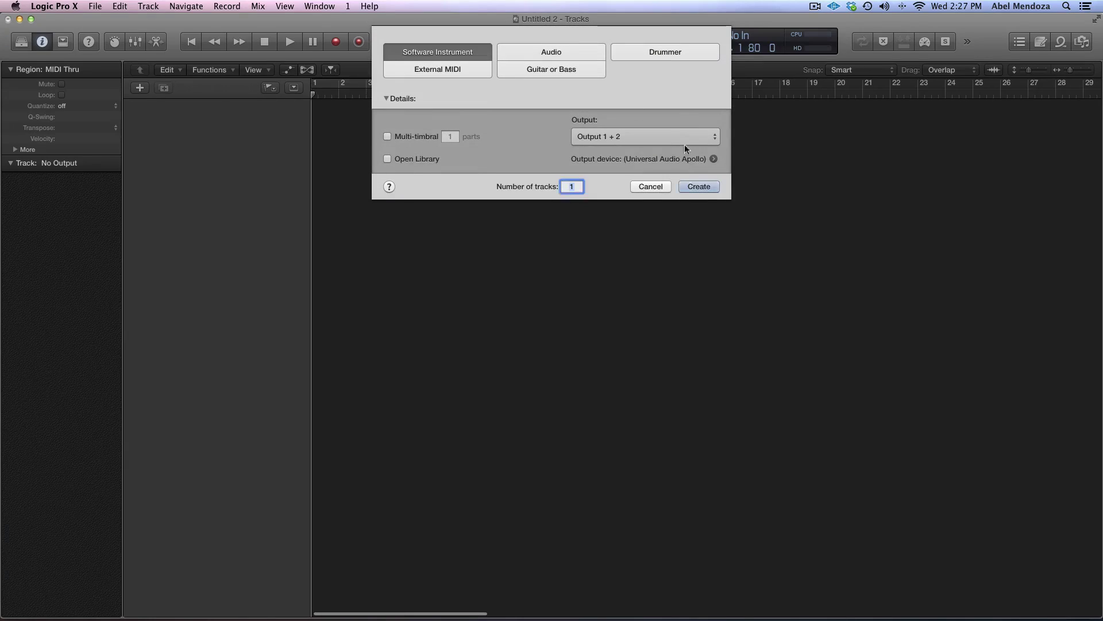
left_click(638, 216)
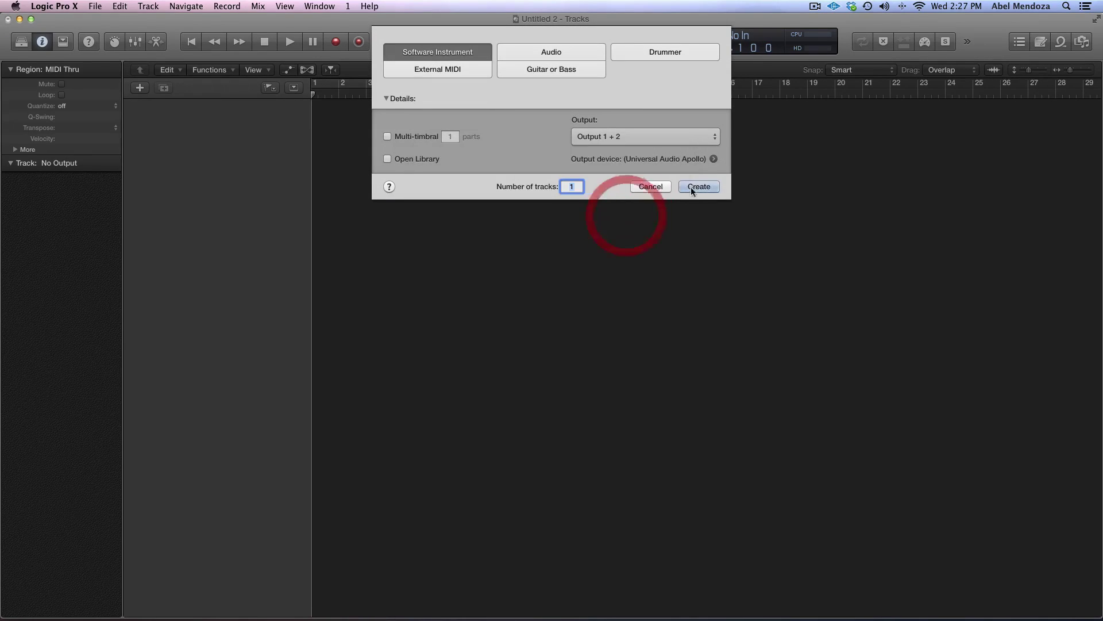
left_click(699, 186)
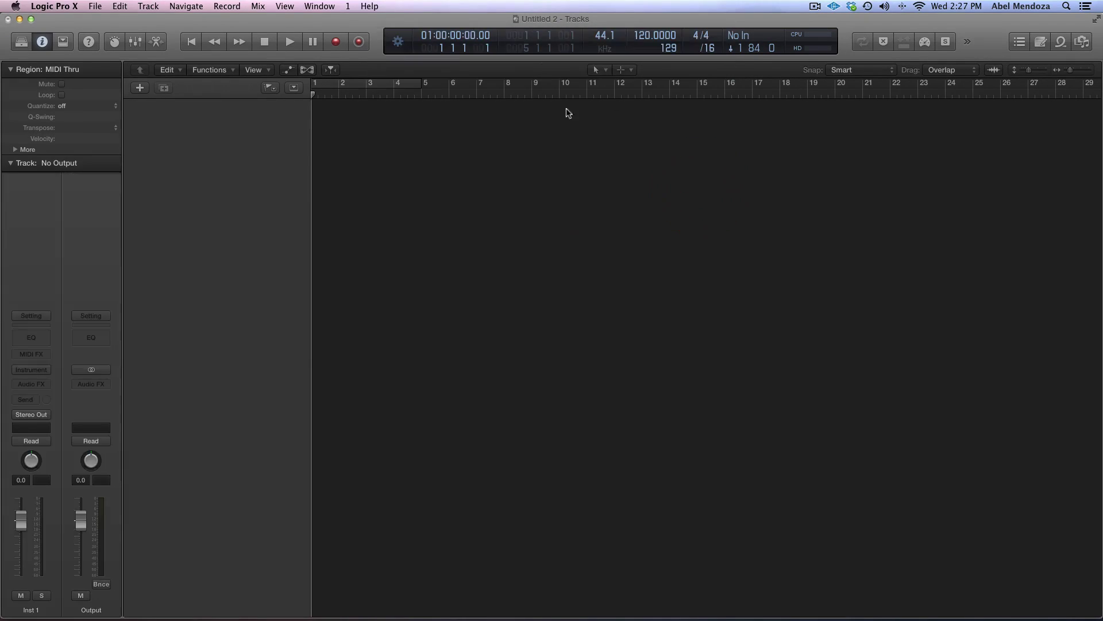
Step: Browse User Patches and Synthsation Vol 1 in the Library, then reopen it at the root category list
left_click(22, 41)
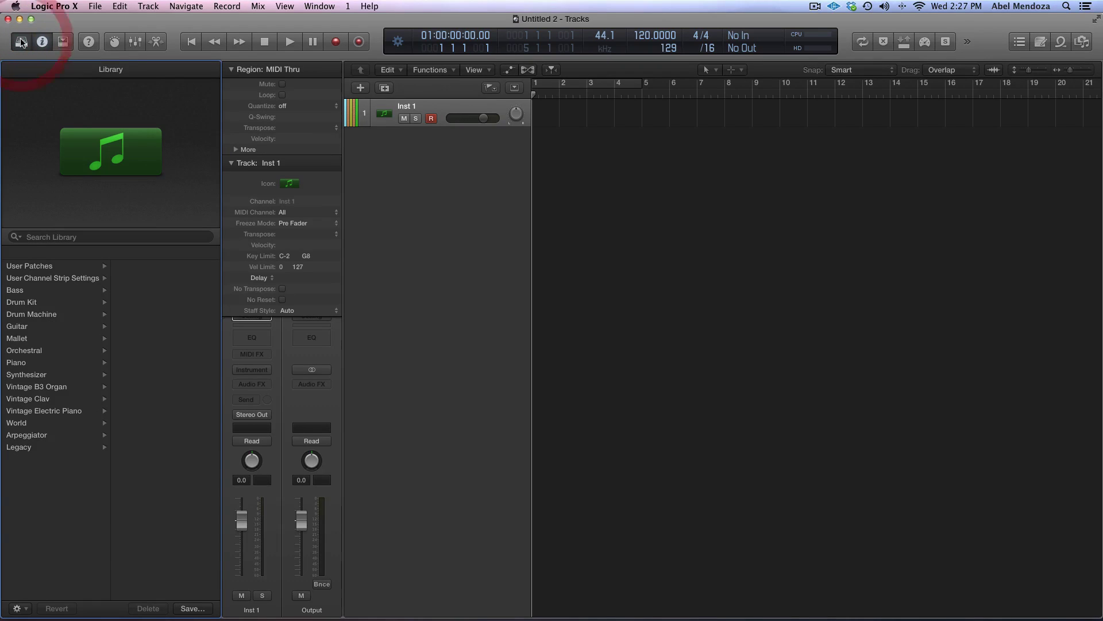
left_click(38, 265)
scroll(143, 334, "down", 5)
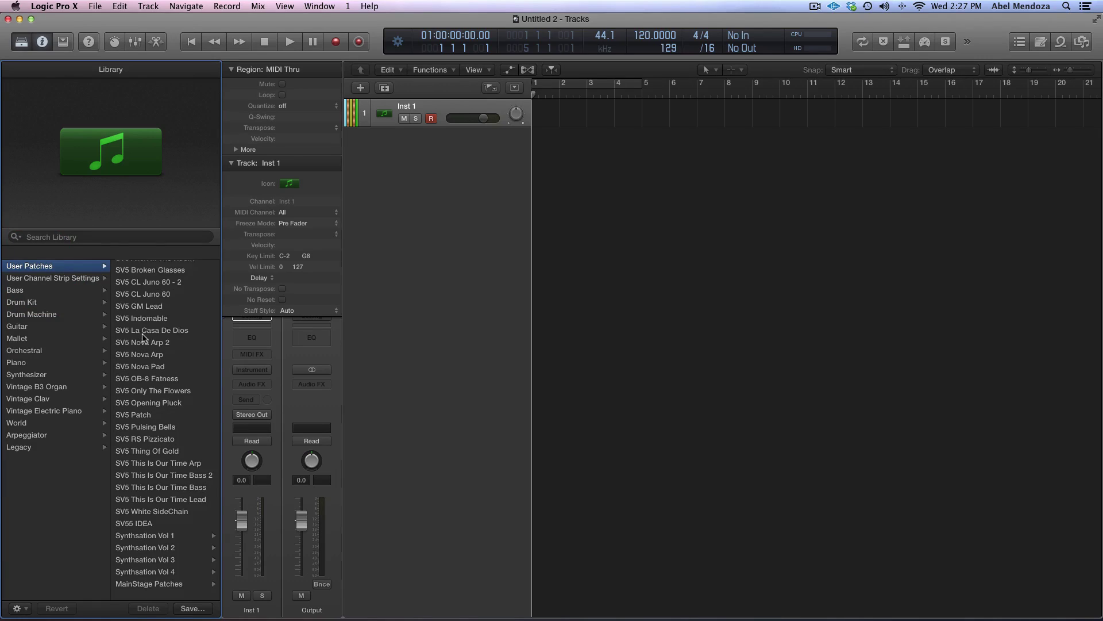
scroll(142, 333, "up", 3)
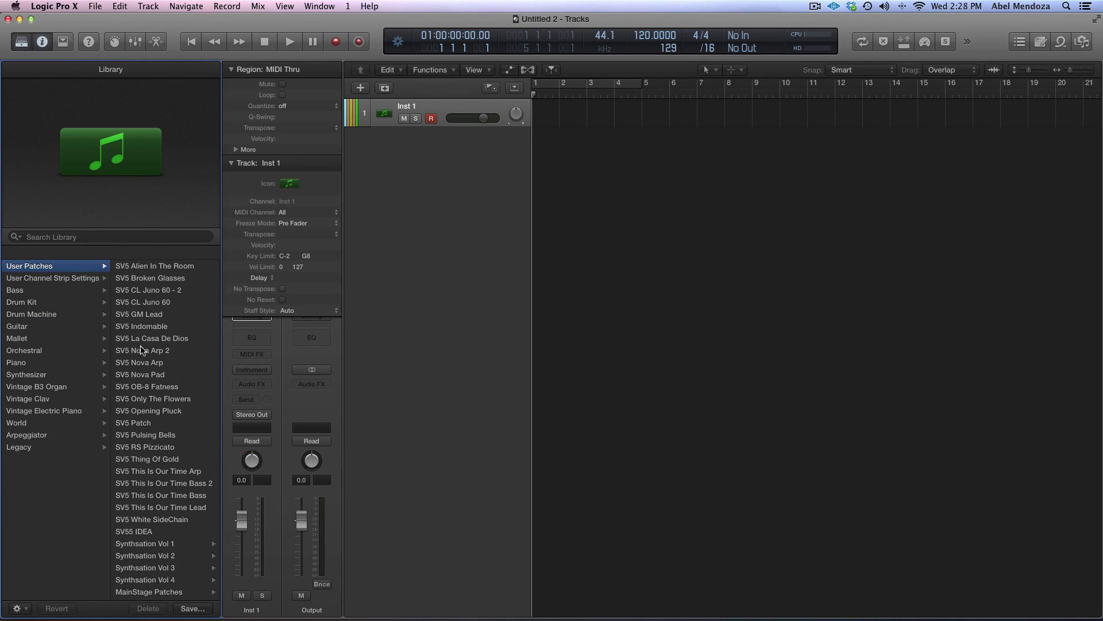
left_click(153, 544)
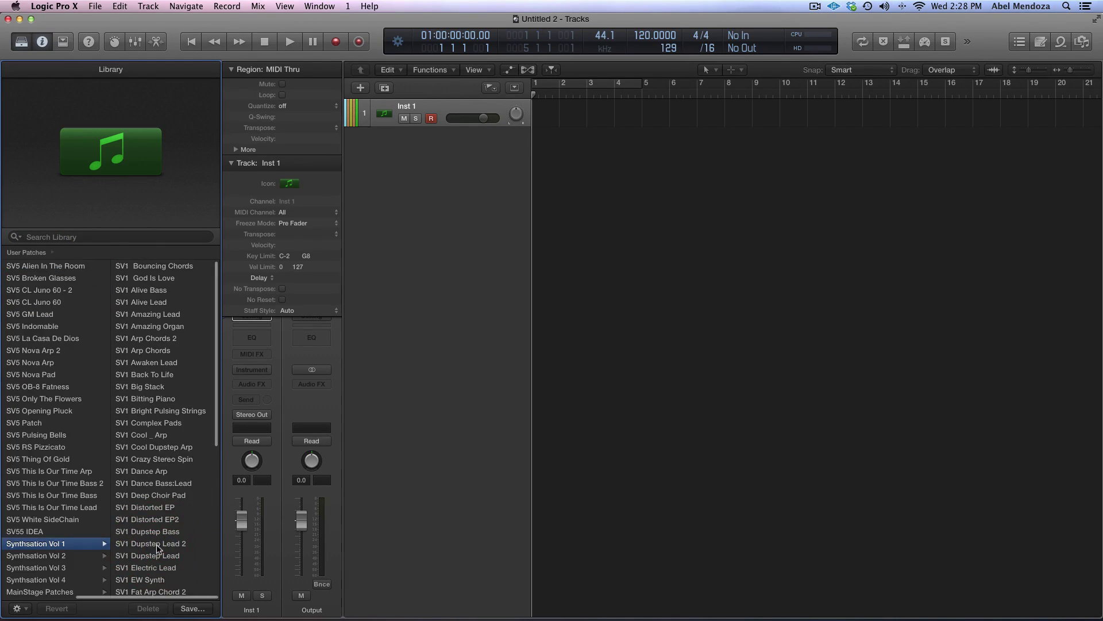
left_click(19, 42)
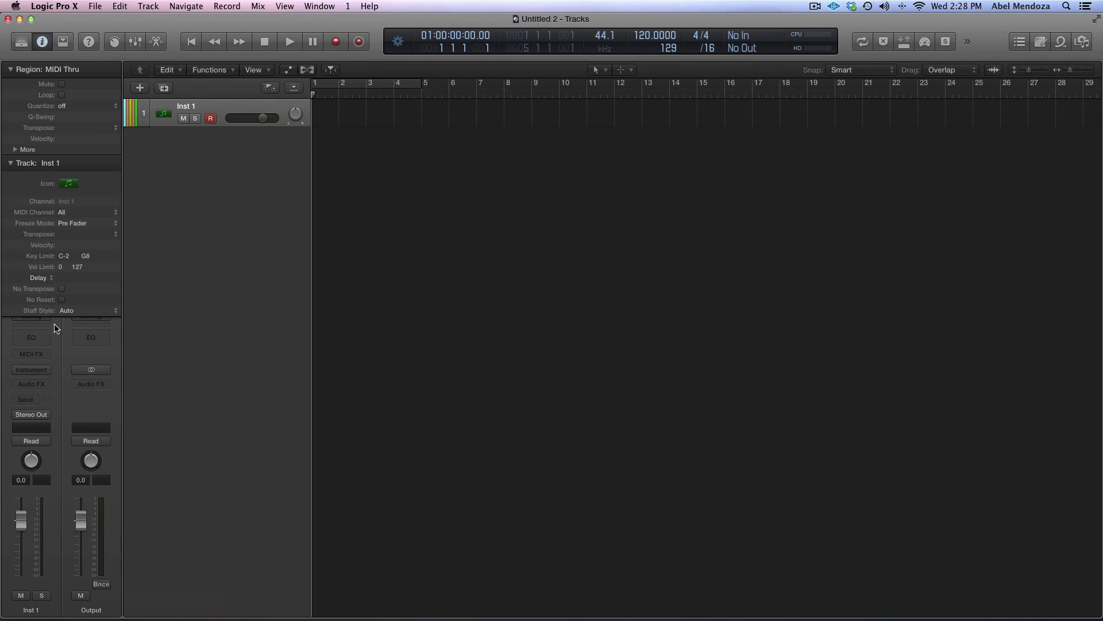
left_click(21, 43)
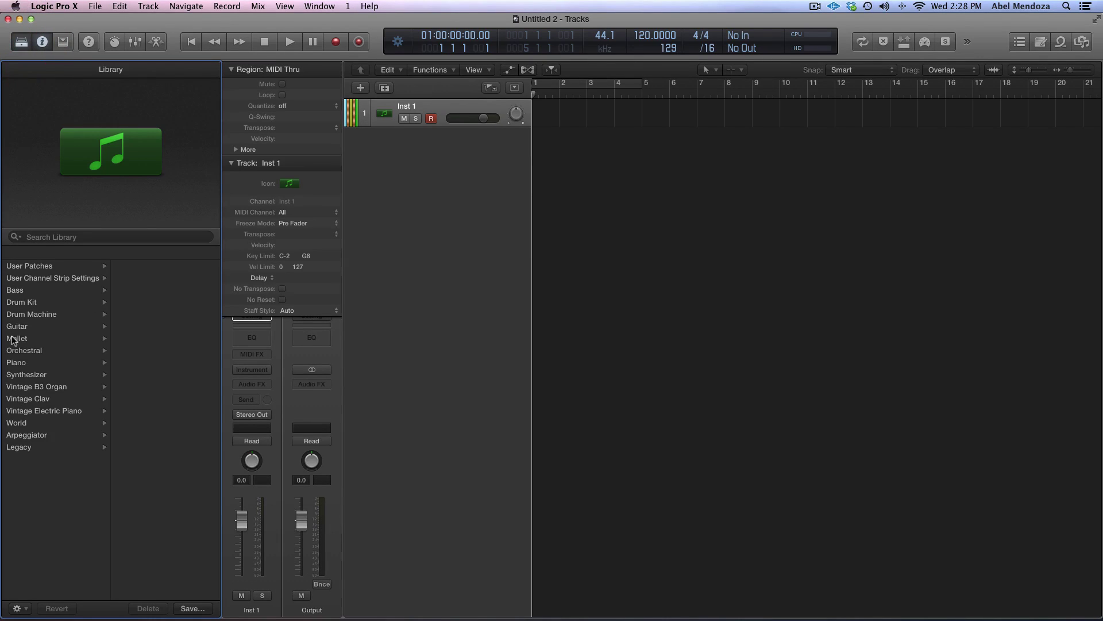
Step: Load Synthesizer > Pad > Breathy Vox onto the track and save it as a user patch
left_click(36, 377)
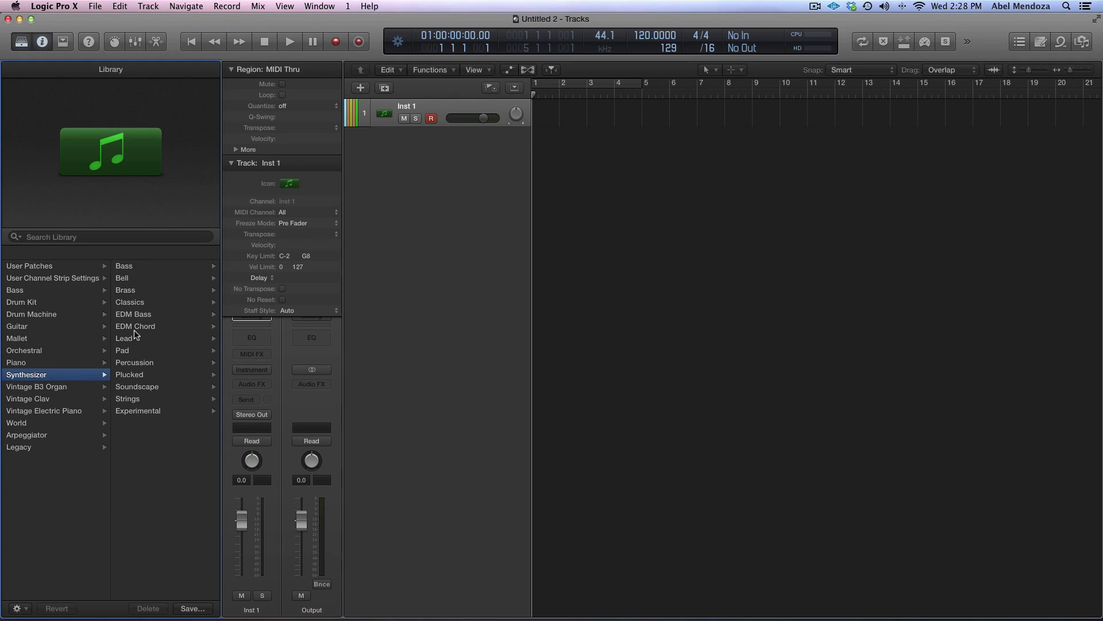
left_click(127, 352)
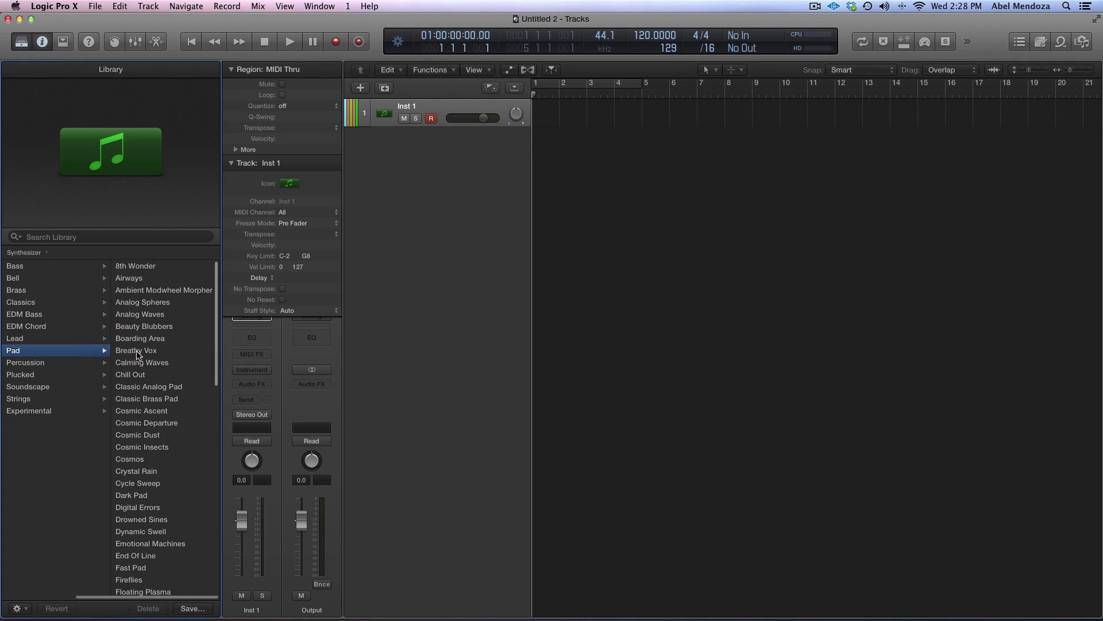
left_click(149, 351)
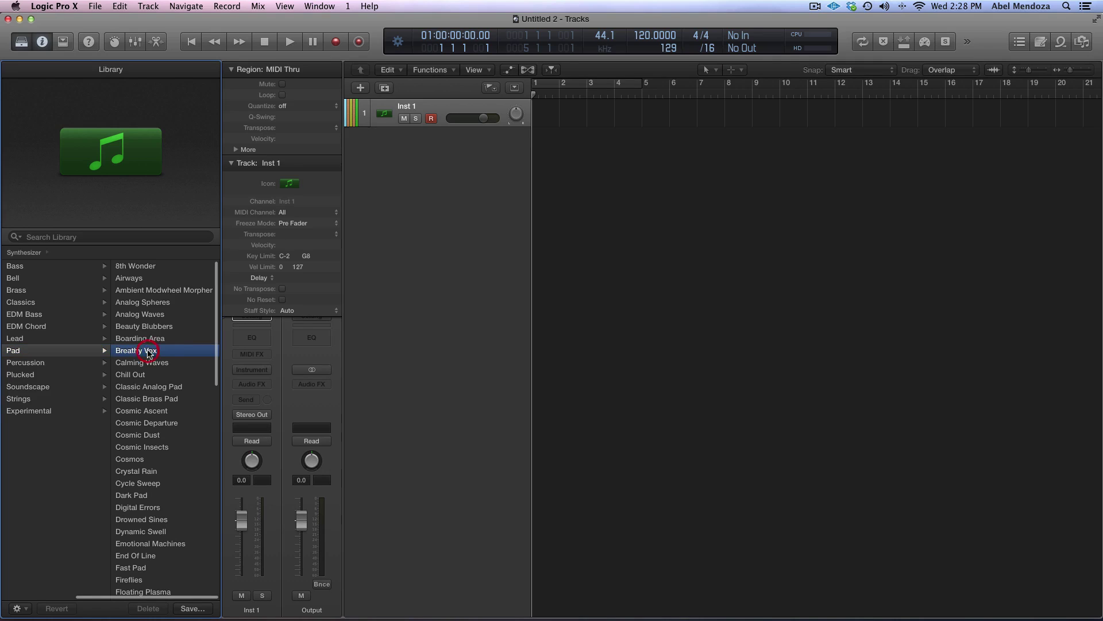
left_click(191, 608)
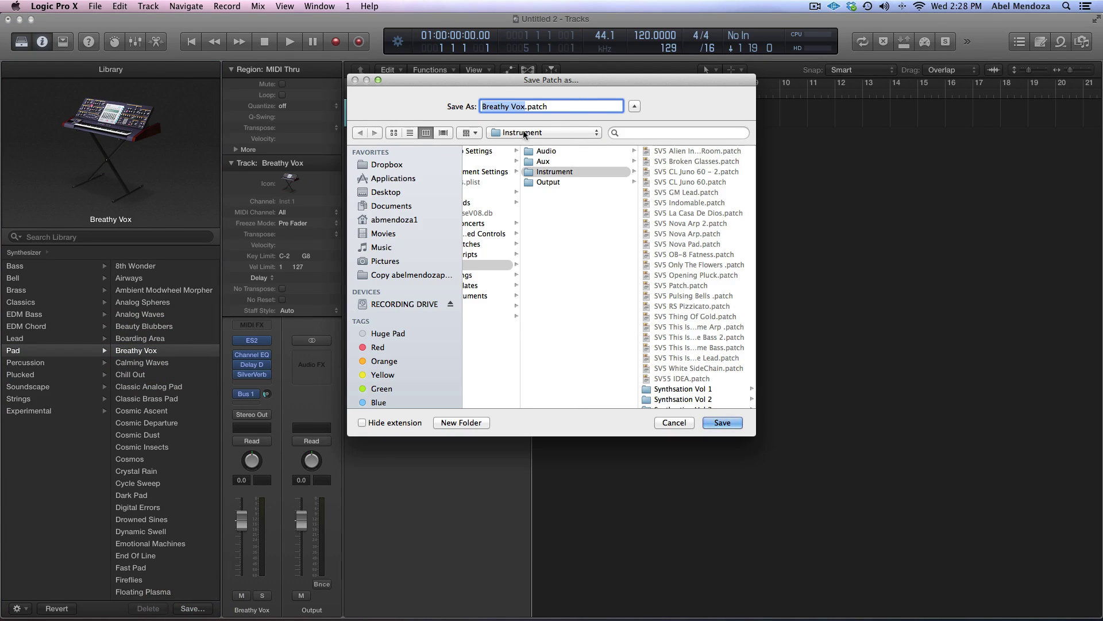
left_click(723, 423)
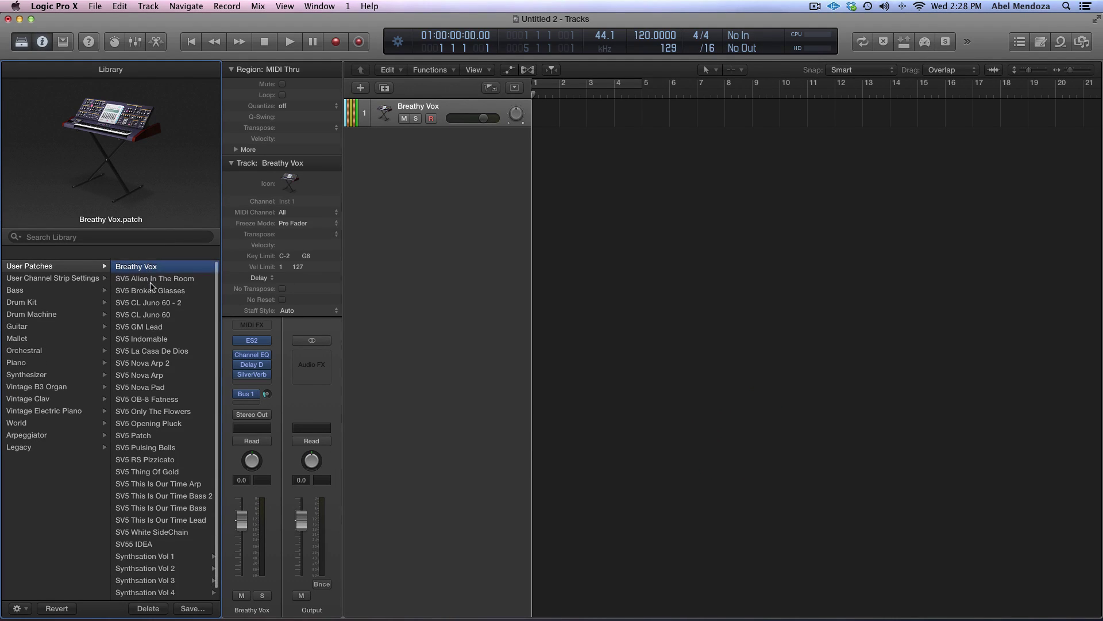
Step: Close the untitled project without saving and bring up MainStage's Dock menu
left_click(22, 42)
left_click(8, 19)
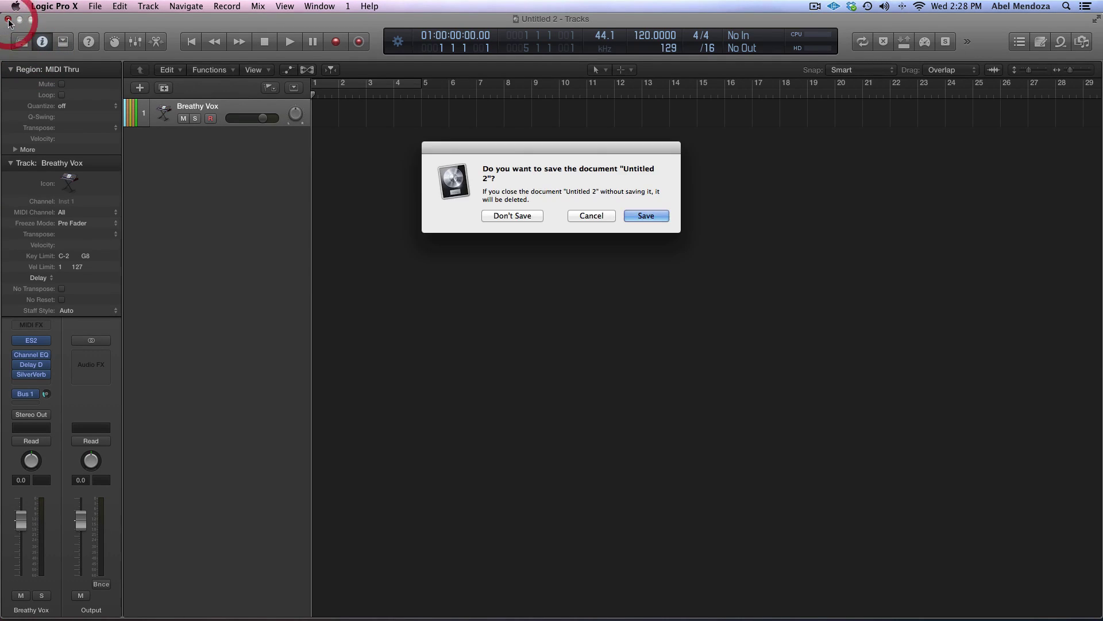
left_click(514, 213)
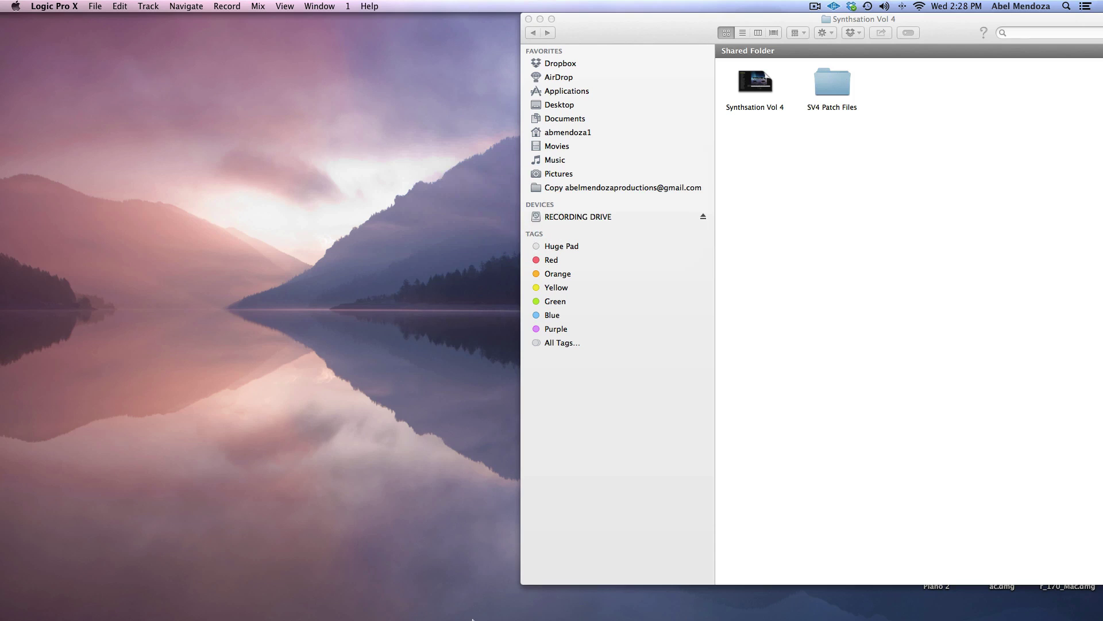
right_click(328, 603)
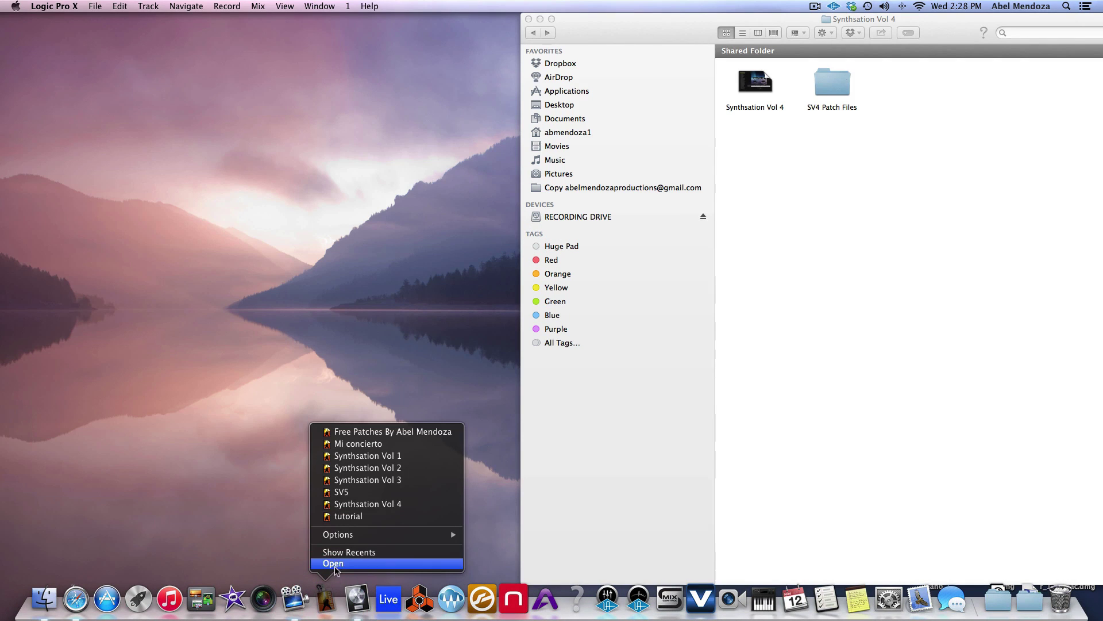
Step: Open the tutorial concert and insert two new empty patches with Cmd+Option+N
left_click(334, 565)
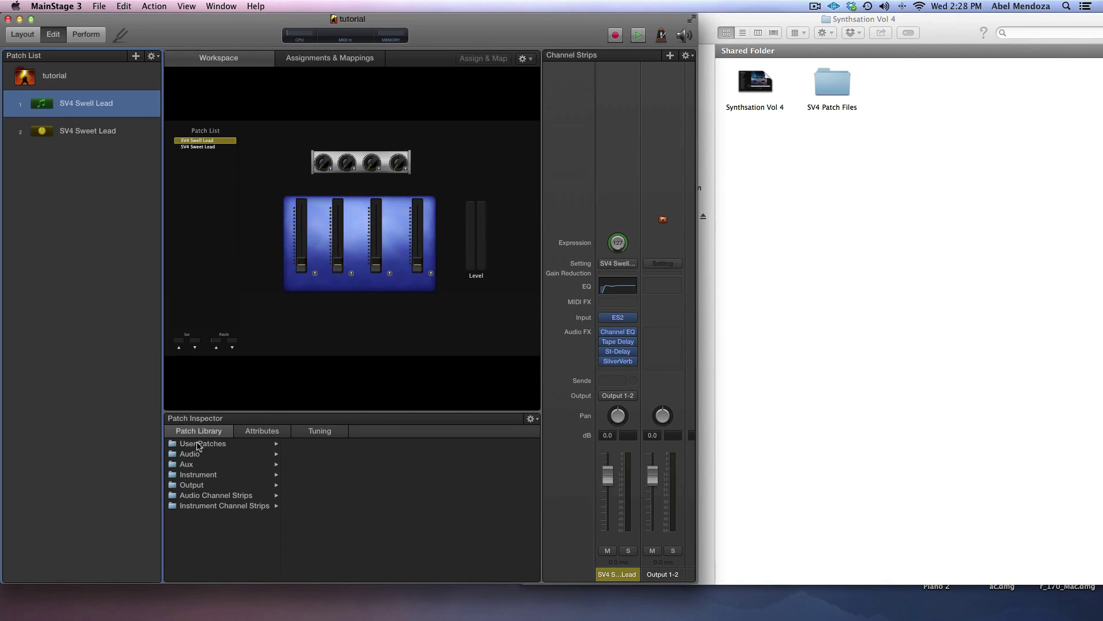
key("super+alt+n")
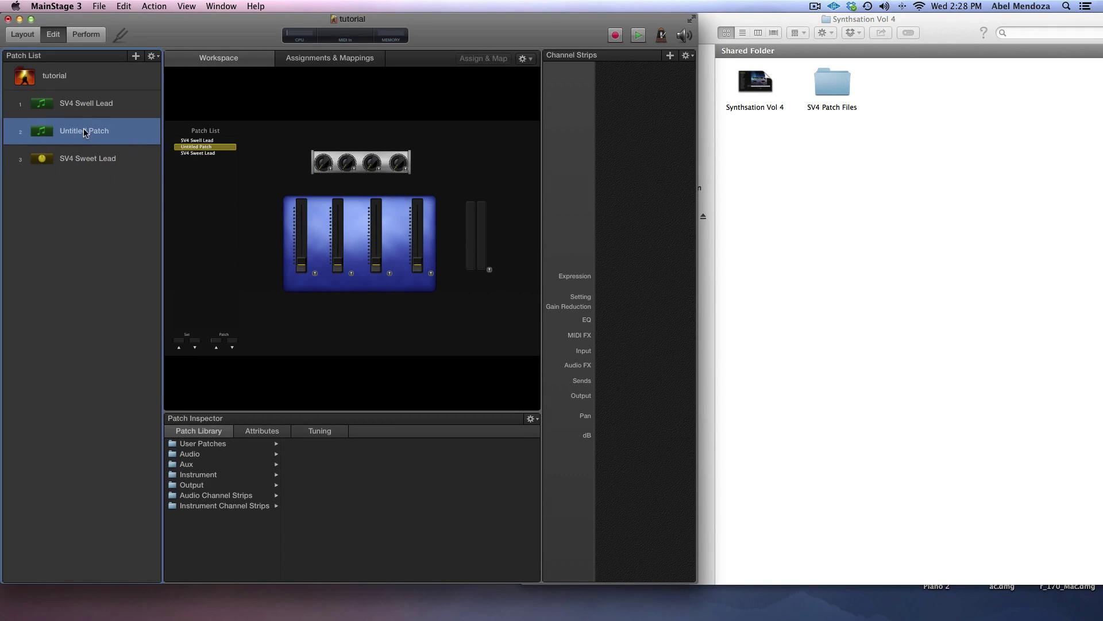
key("super+alt+n")
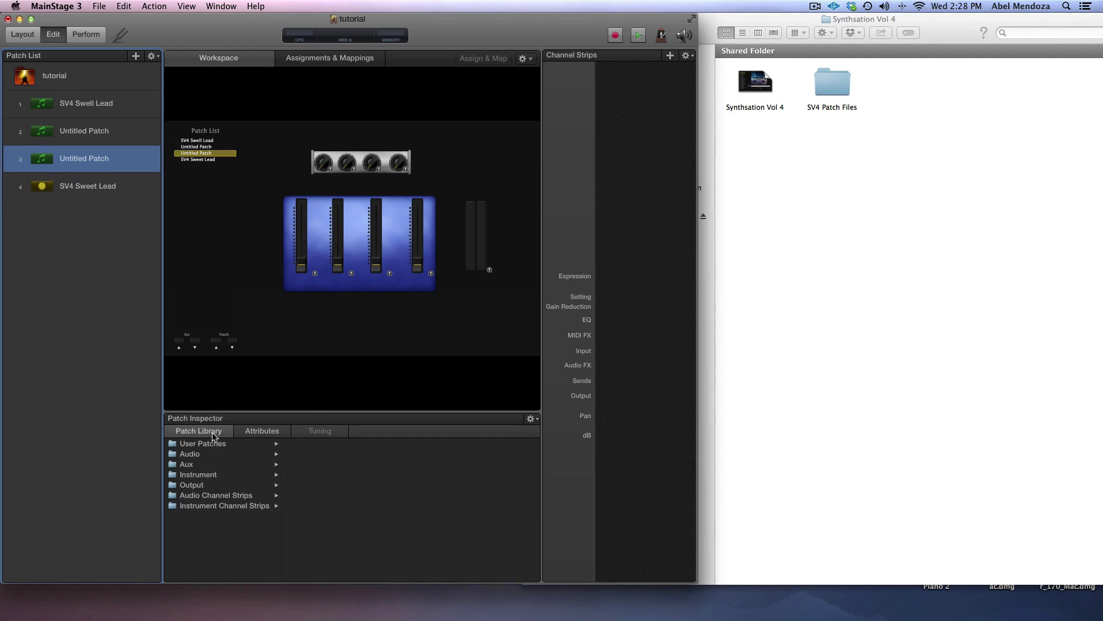
Step: Browse User Patches > Instrument in the Patch Library, showing Breathy Vox
left_click(208, 445)
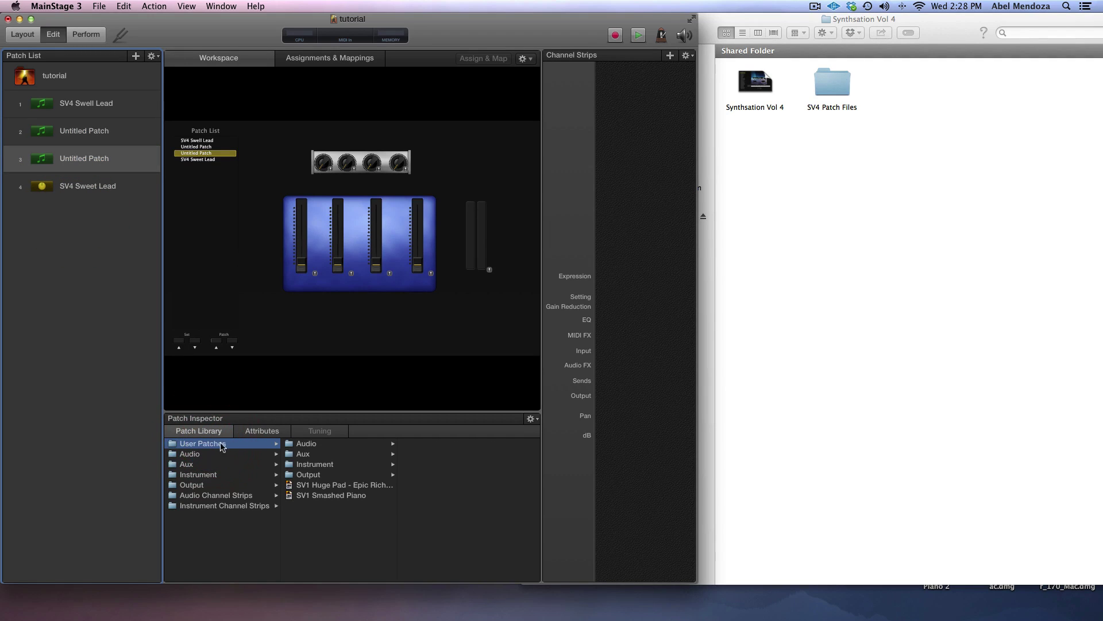
left_click(310, 466)
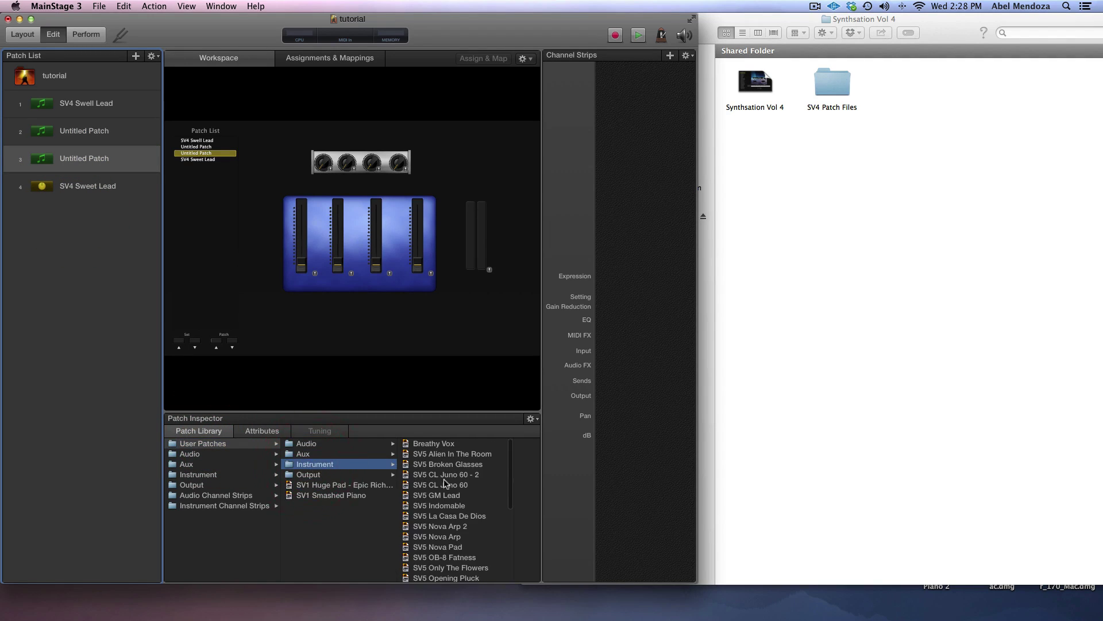
scroll(450, 498, "down", 5)
scroll(450, 498, "up", 8)
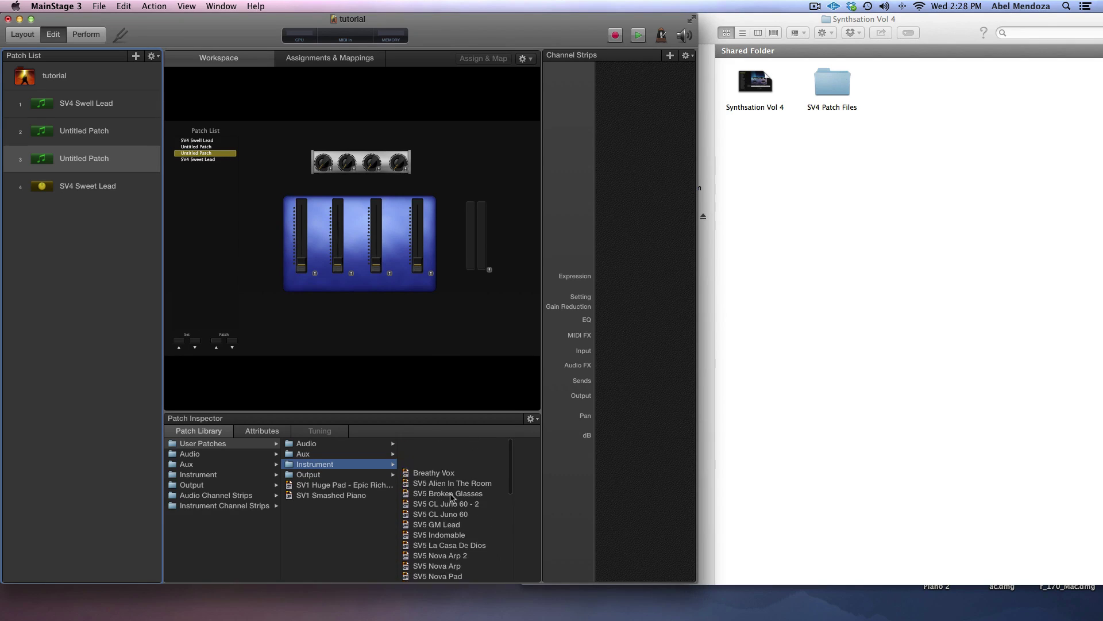
scroll(451, 499, "down", 10)
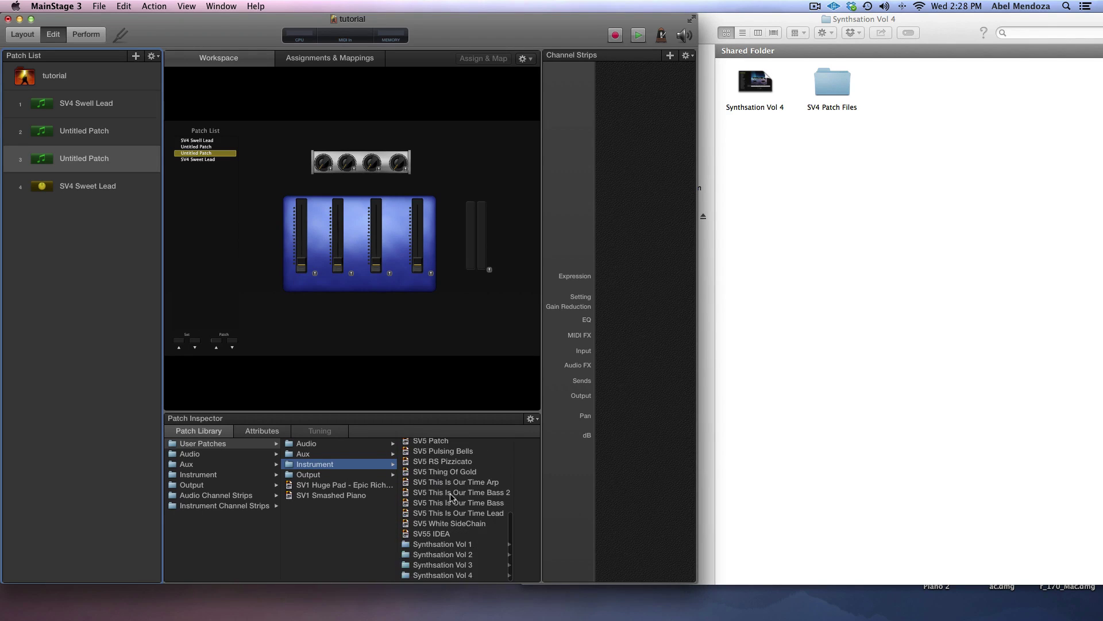
left_click(153, 58)
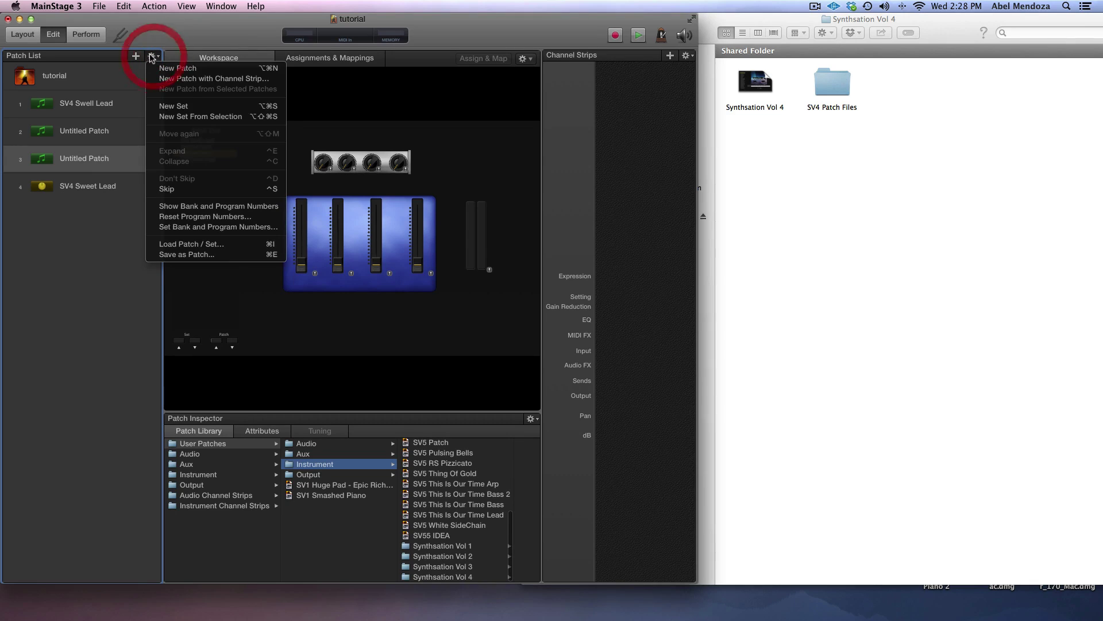
left_click(188, 244)
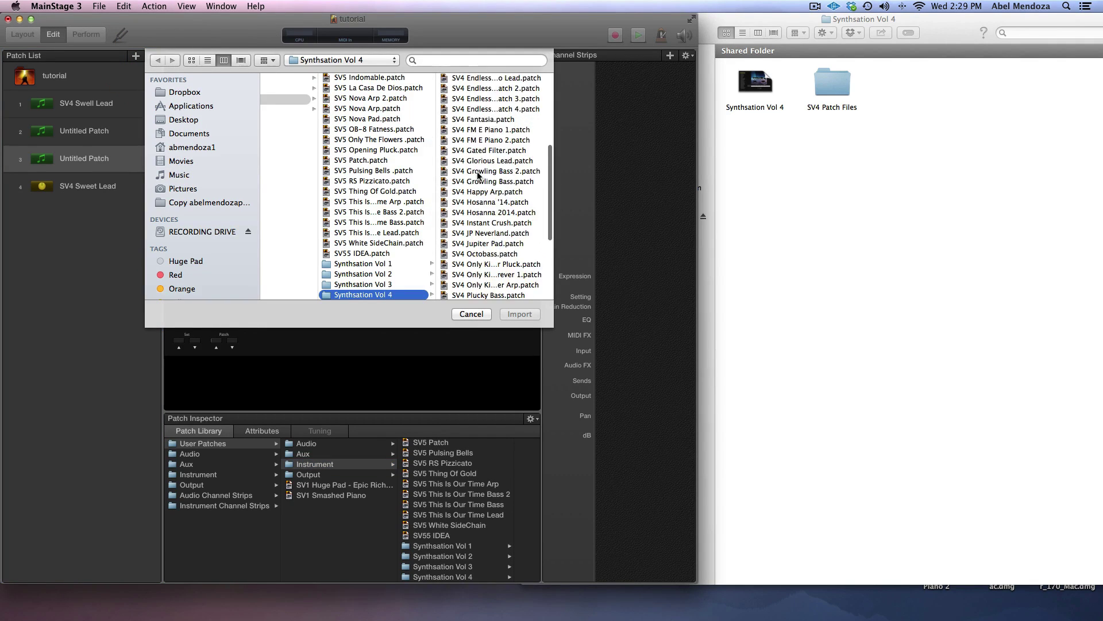
scroll(477, 190, "down", 5)
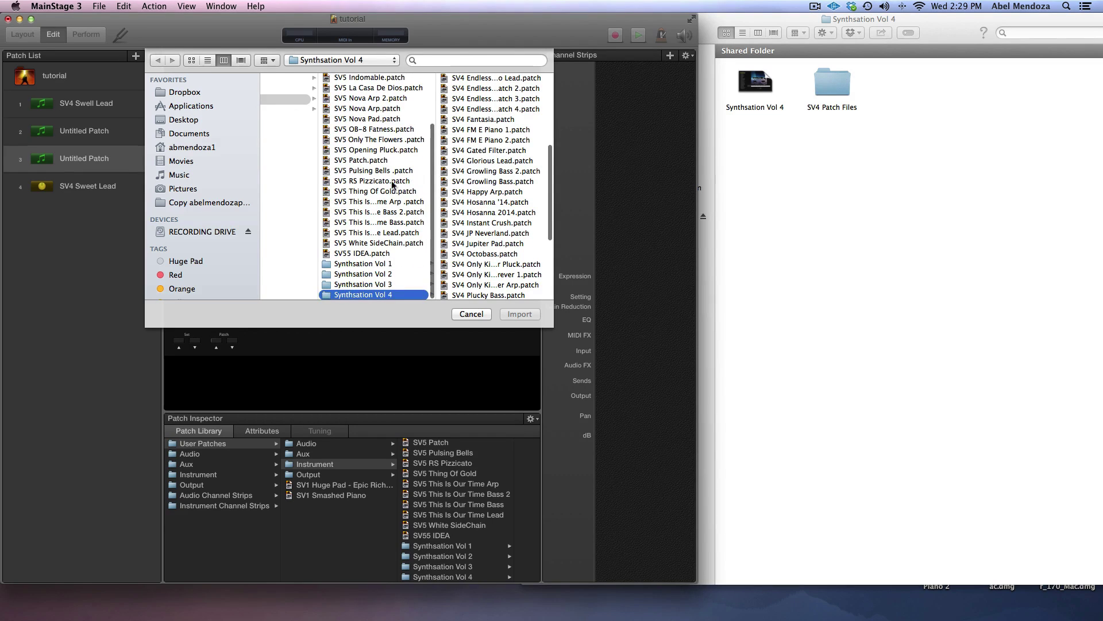
scroll(461, 225, "down", 4)
scroll(466, 220, "down", 2)
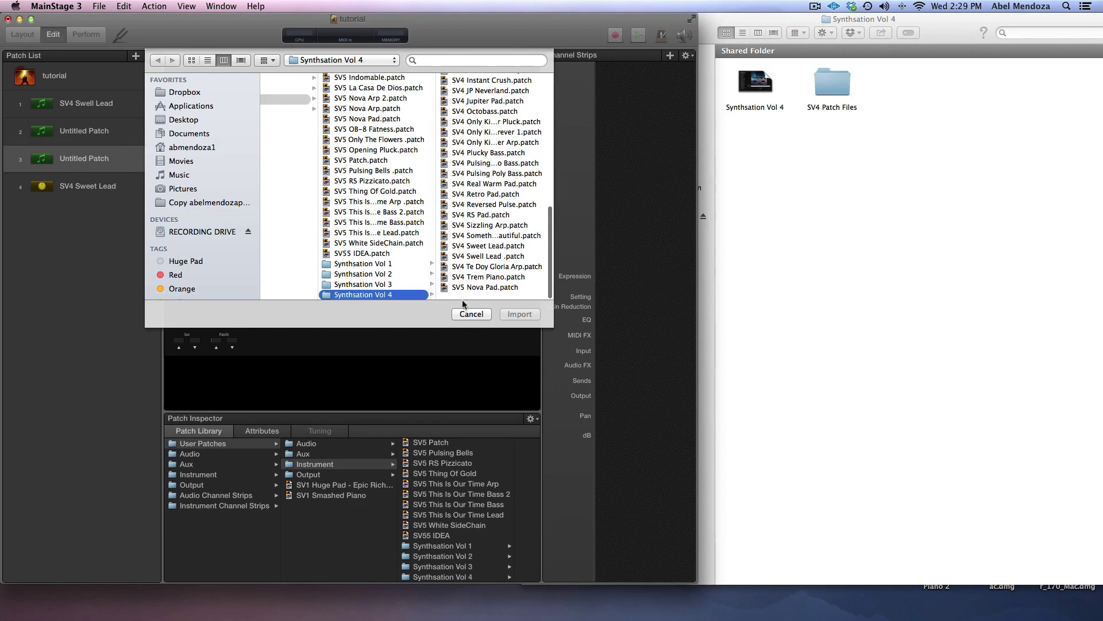
left_click(471, 314)
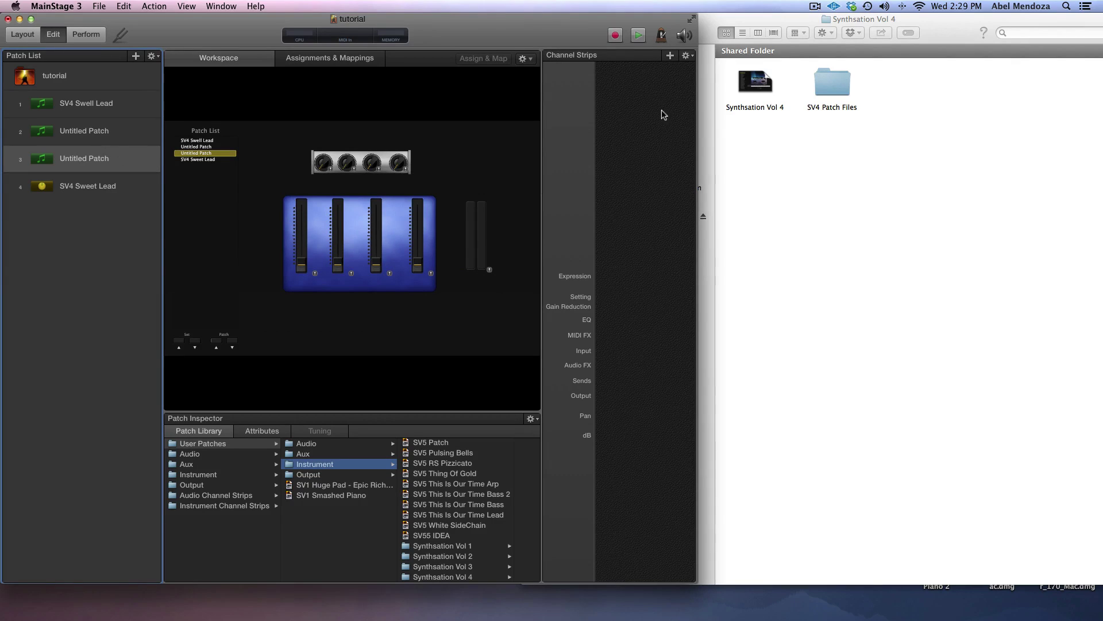
Step: Open the SV4 Patch Files folder in the Synthsation Vol 4 Finder window
double_click(833, 83)
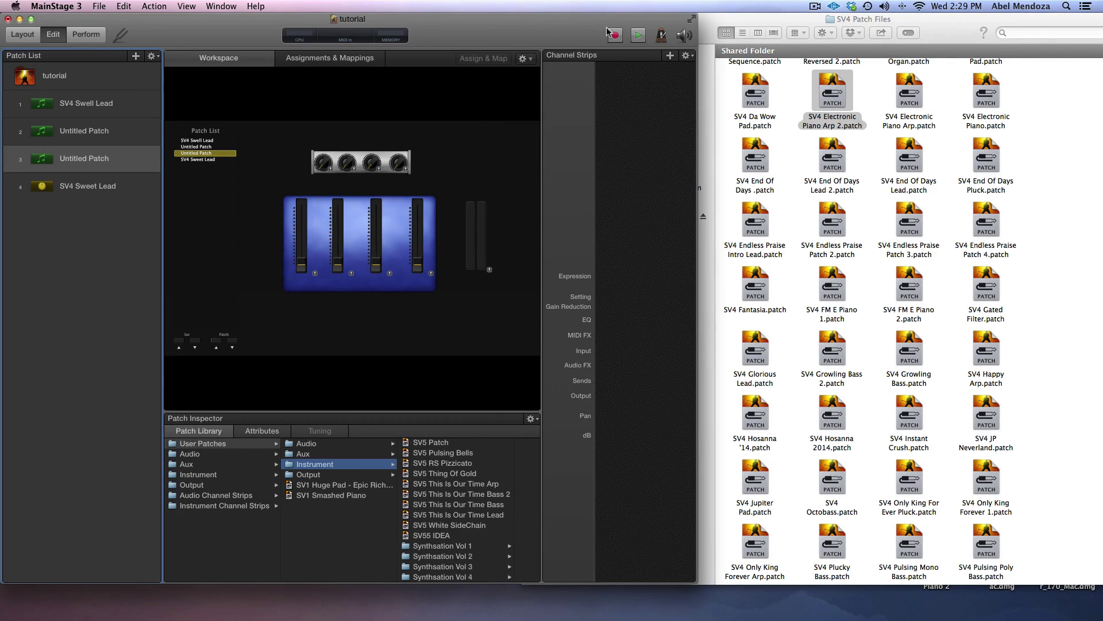
left_click(771, 65)
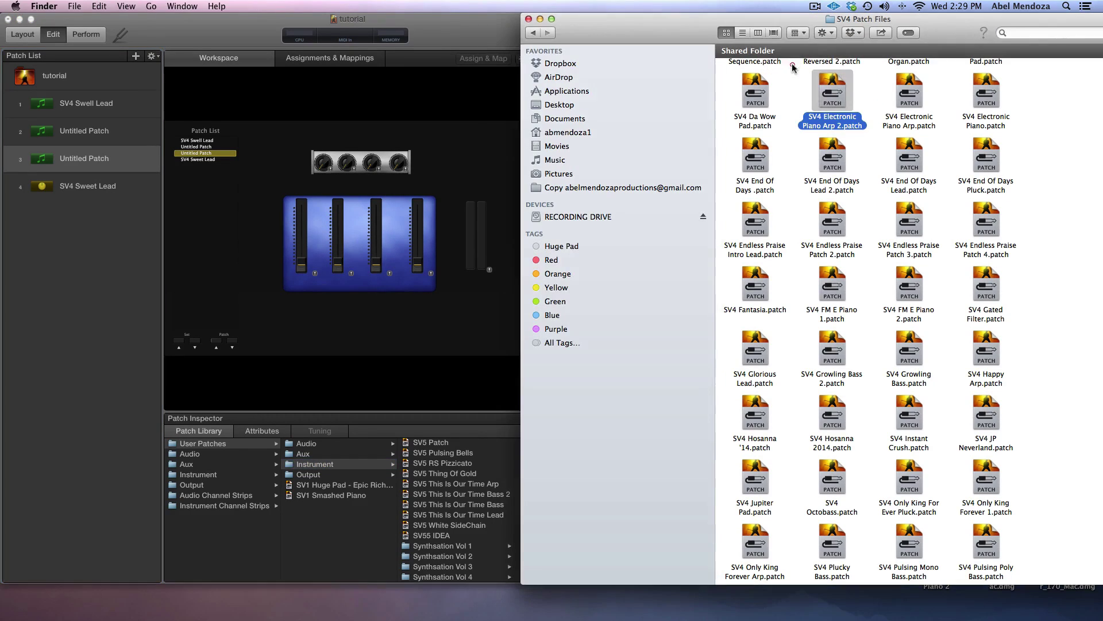
left_click(532, 33)
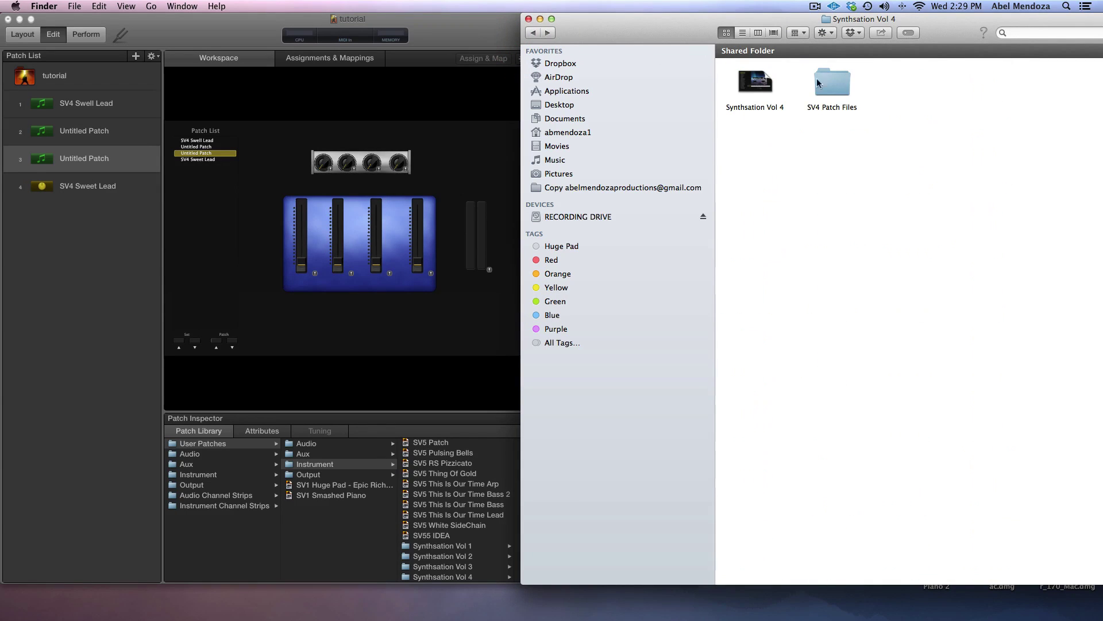
double_click(837, 85)
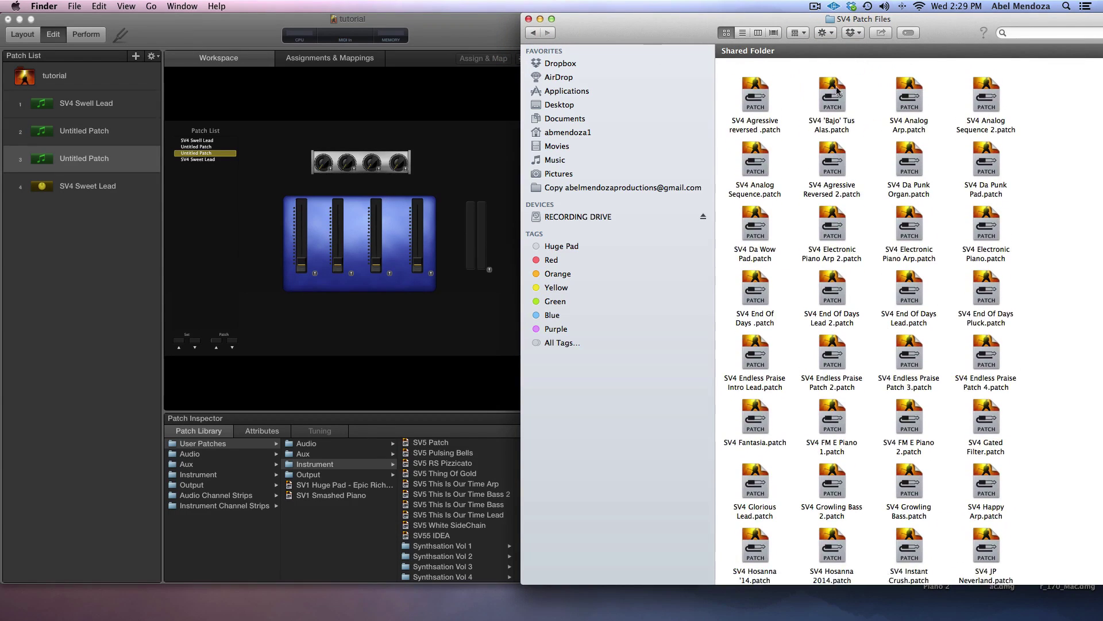
Step: Drag SV4 Agressive reversed, Analog Sequence, Agressive Reversed 2 and End Of Days Lead 2 into the patch list
left_click_drag(757, 84, 90, 220)
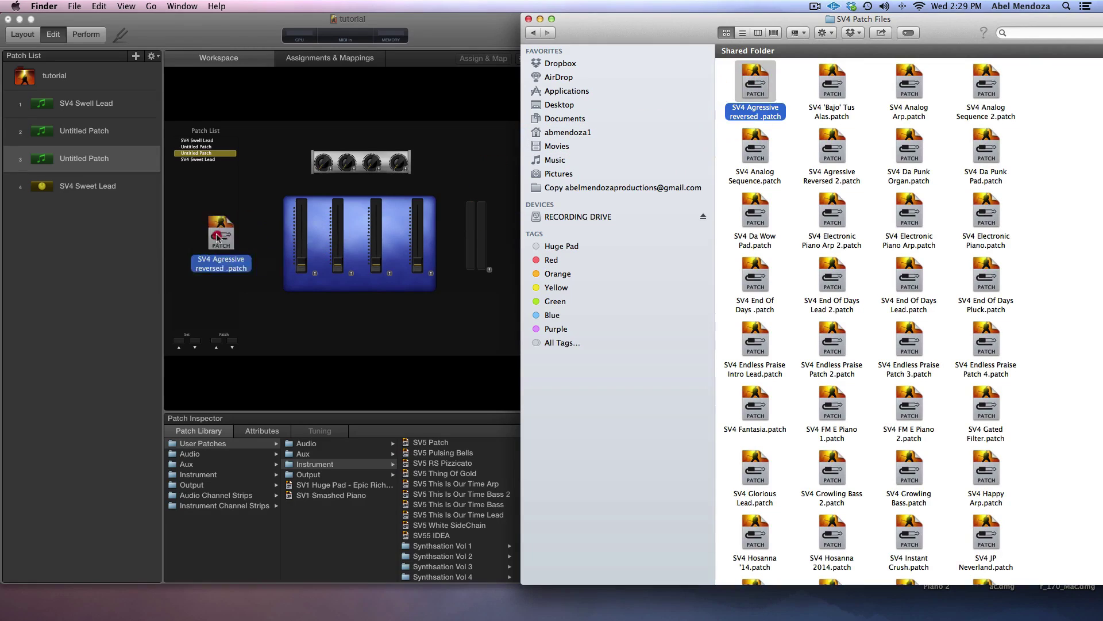
left_click_drag(755, 147, 49, 294)
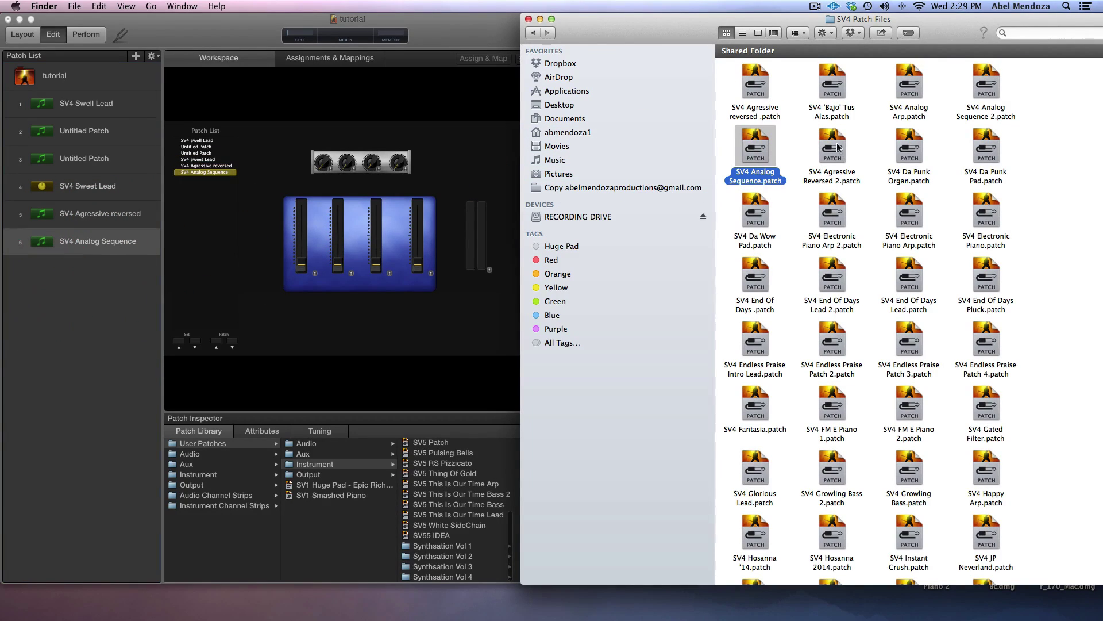
left_click_drag(832, 146, 69, 291)
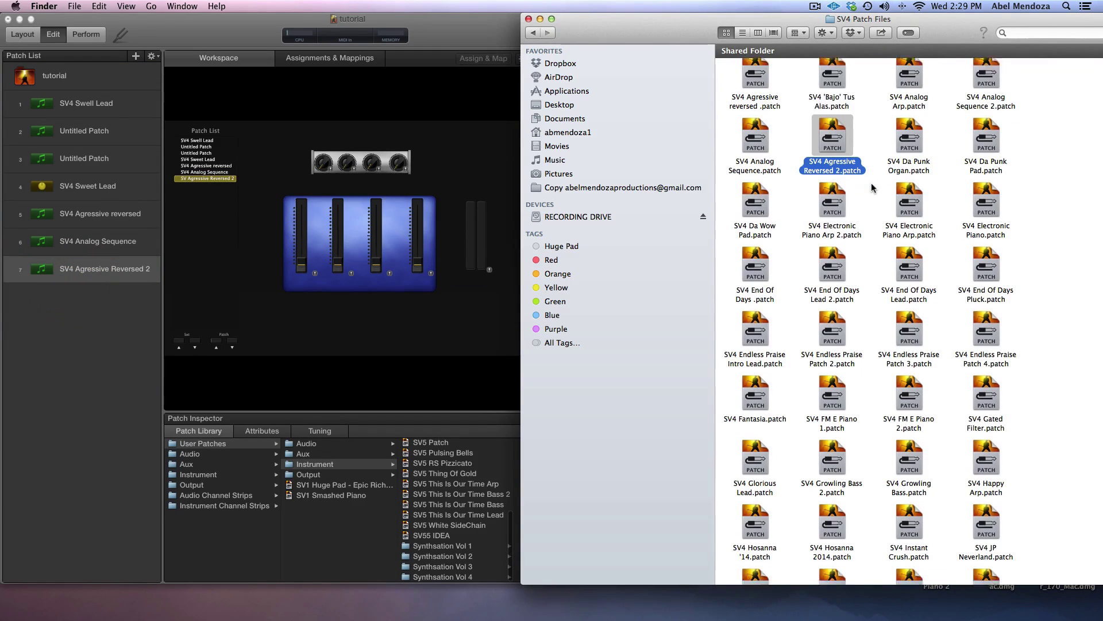
scroll(872, 182, "down", 4)
left_click(831, 154)
left_click_drag(832, 154, 104, 315)
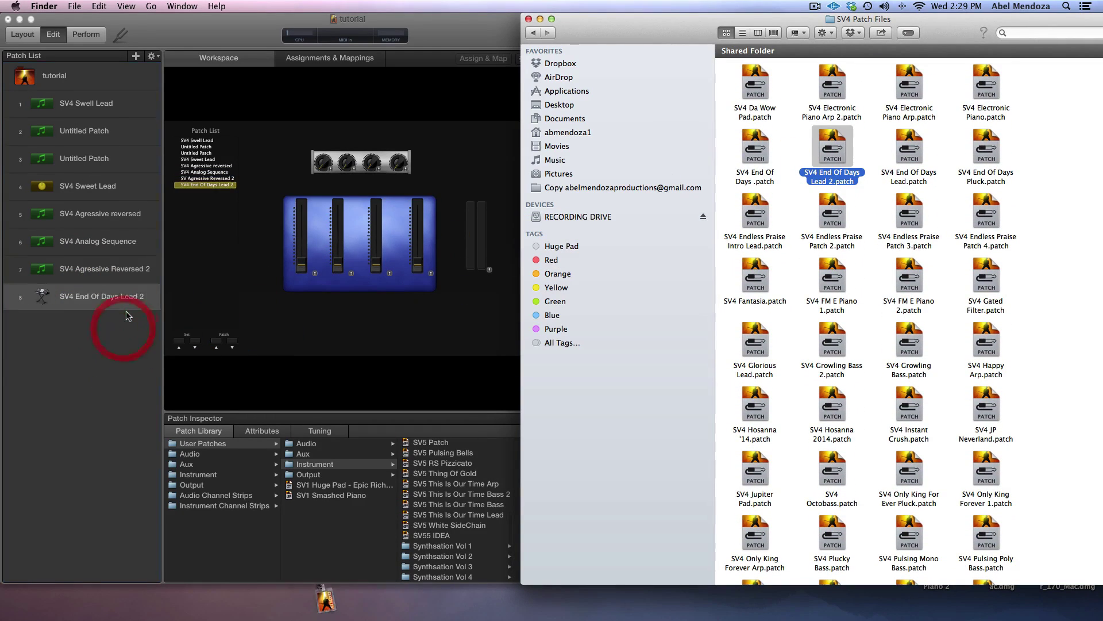
left_click(529, 18)
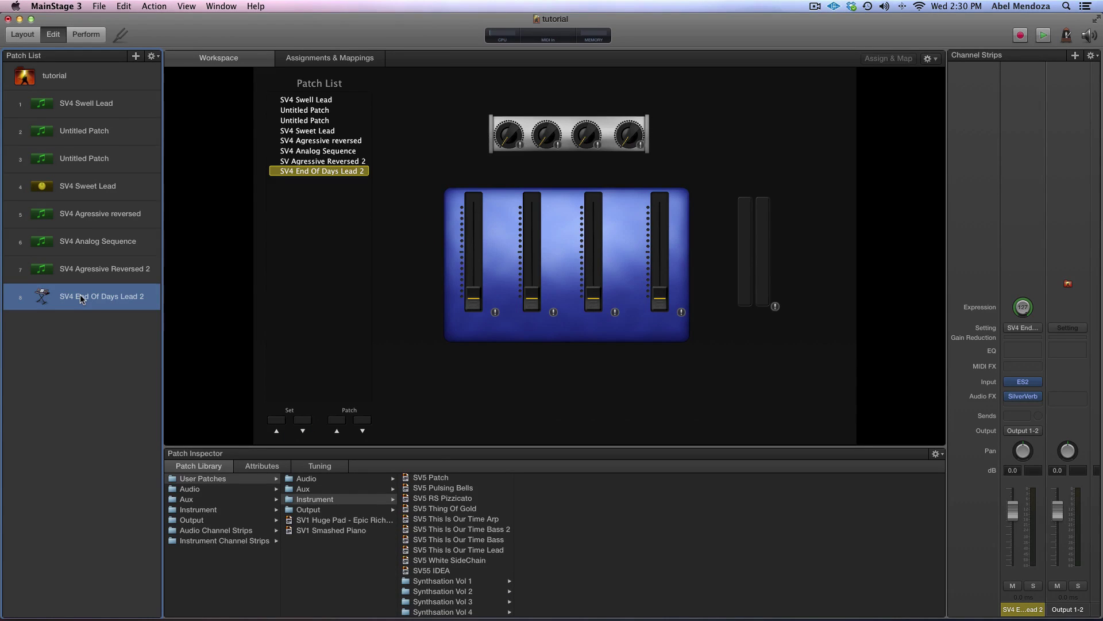
Step: Choose Save as Channel Strip Setting for the End Of Days Lead 2 strip and dismiss the extension warning
left_click(1026, 329)
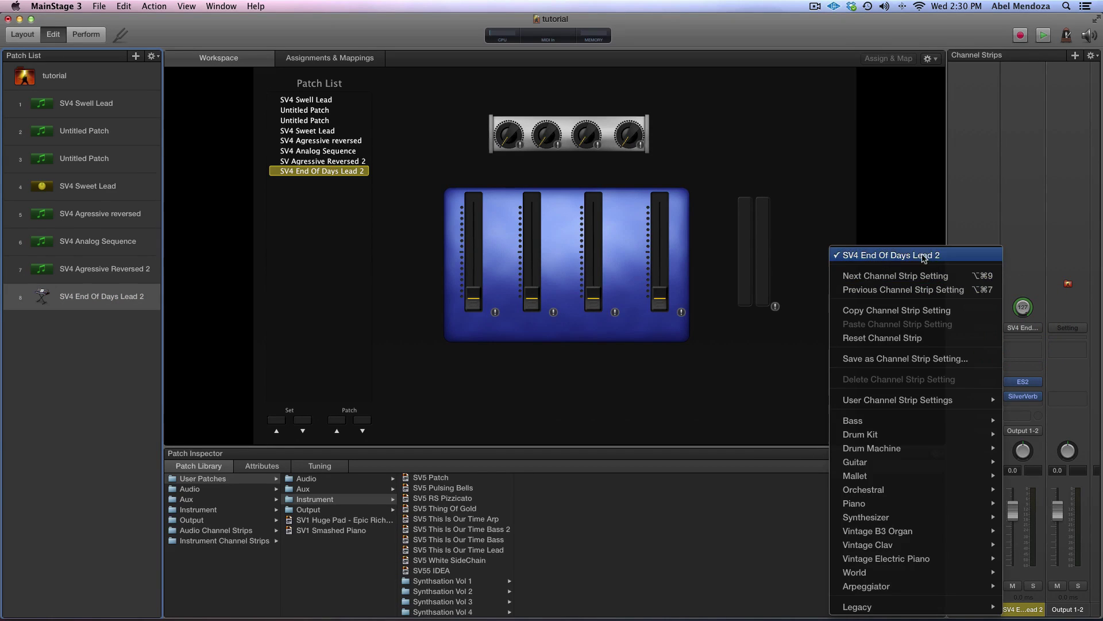
left_click(894, 360)
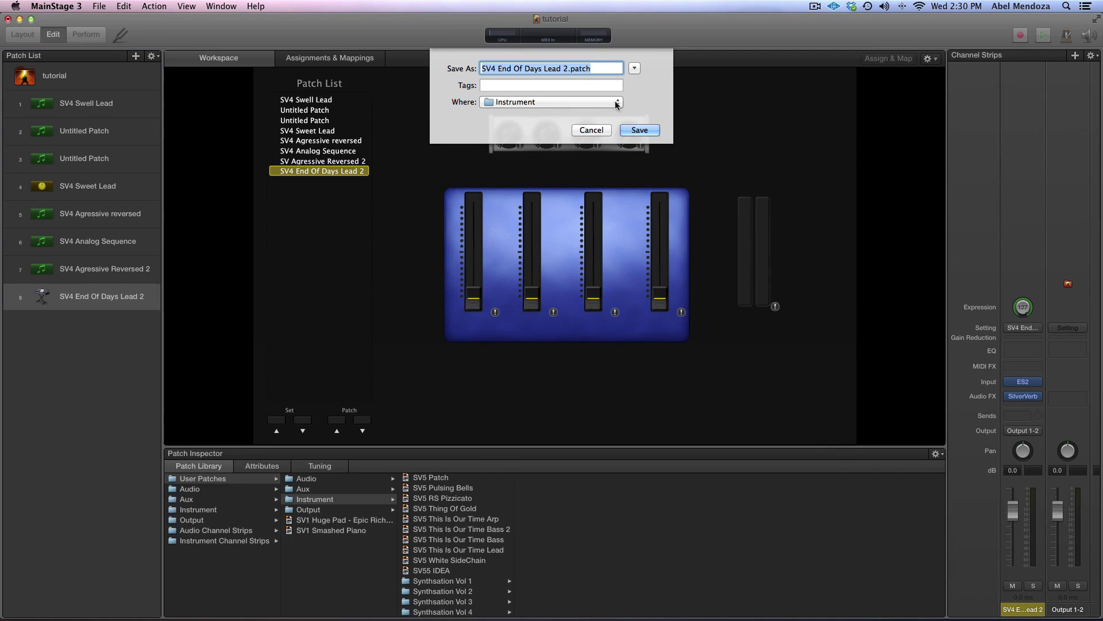
key("Return")
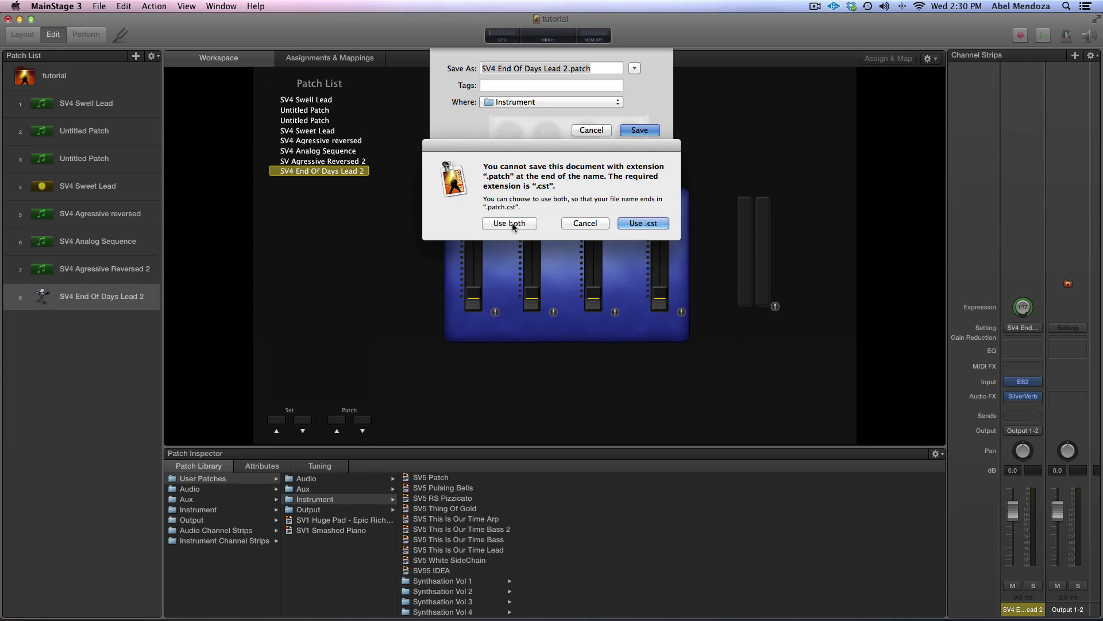
left_click(585, 223)
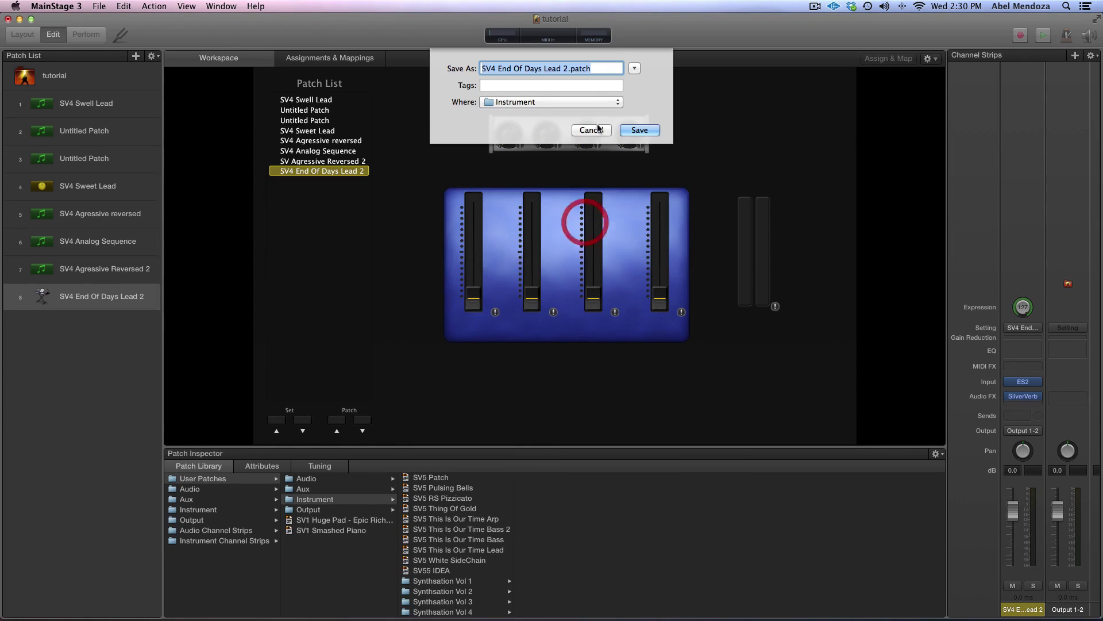
Step: Remove .patch from the name and save the setting as SV4 End Of Days Lead 2
left_click(602, 66)
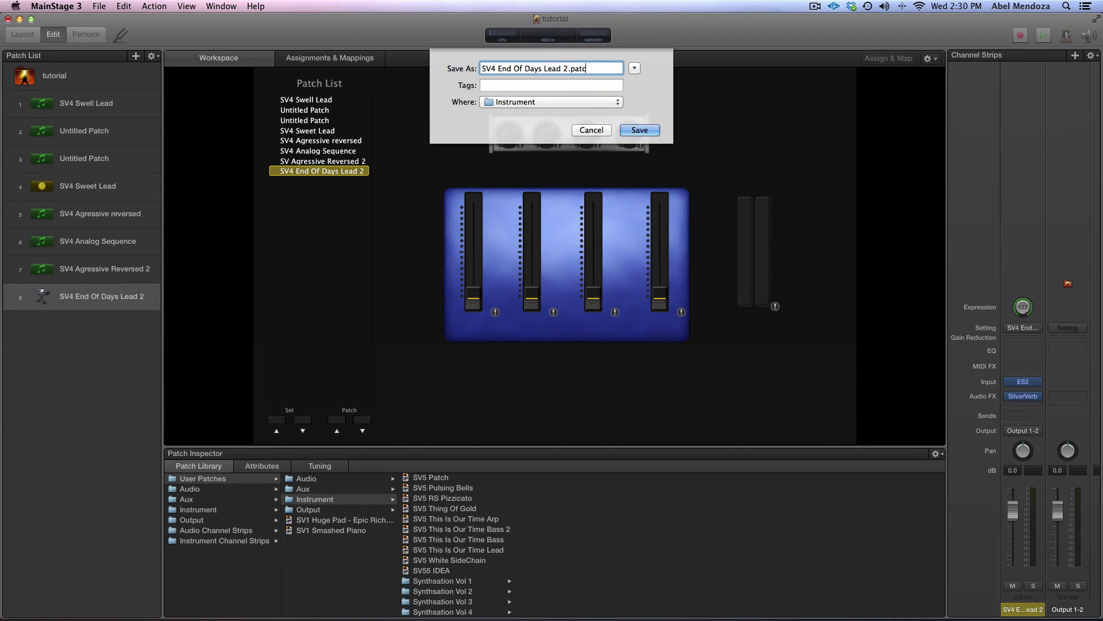
key("BackSpace")
key("BackSpace")
key("BackSpace")
key("BackSpace")
key("BackSpace")
left_click(640, 130)
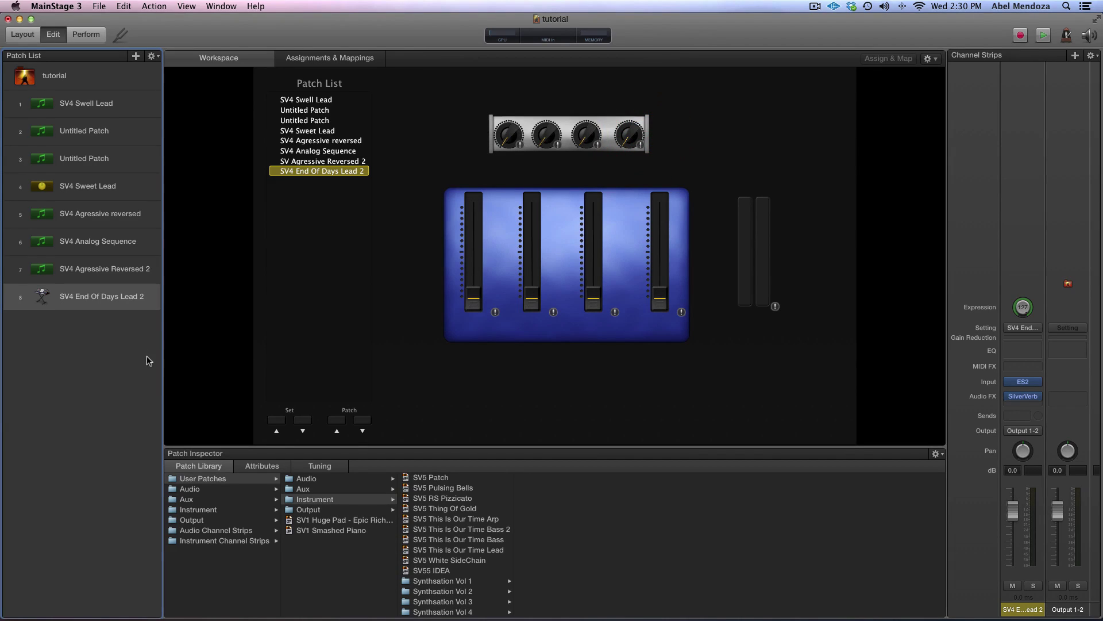
Step: Add a second Instrument channel strip, Inst 9, to the SV4 Agressive Reversed 2 patch
left_click(108, 271)
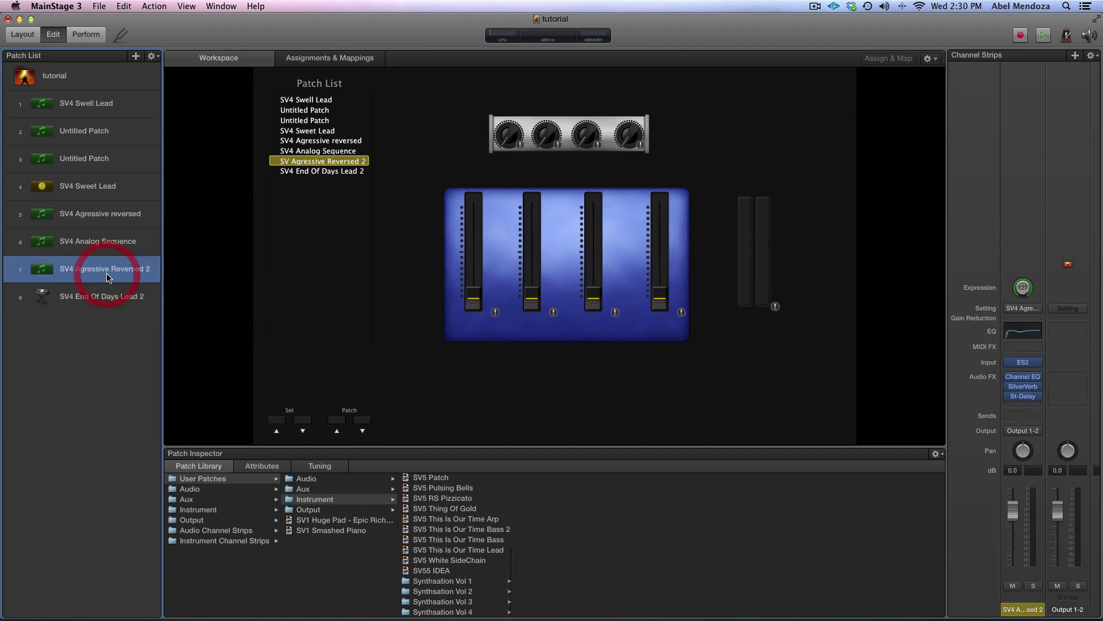
left_click(1076, 55)
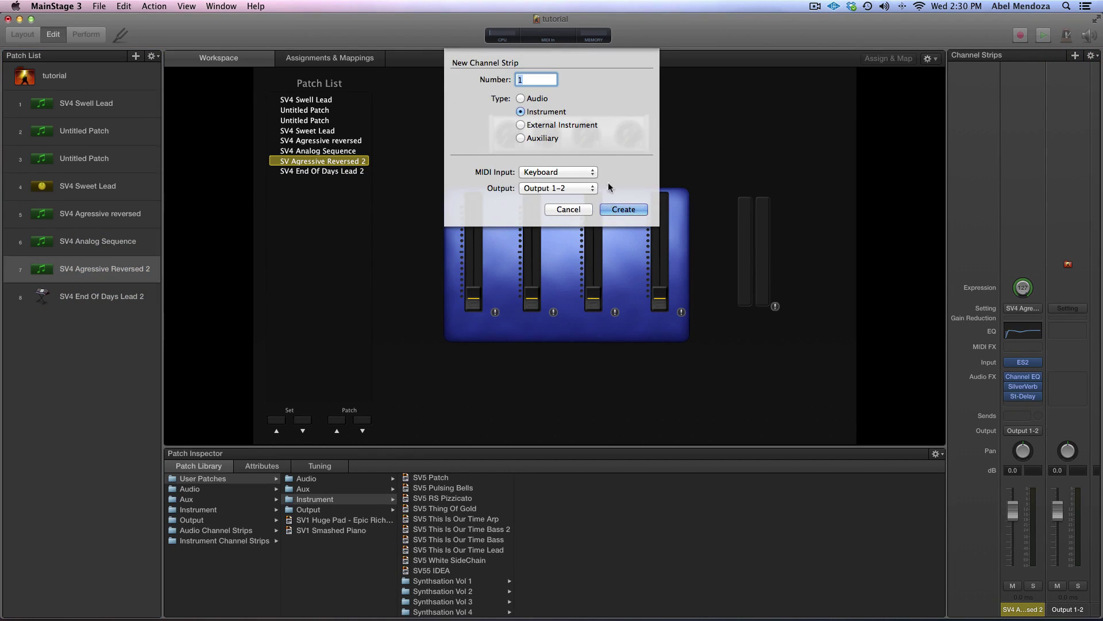
left_click(624, 210)
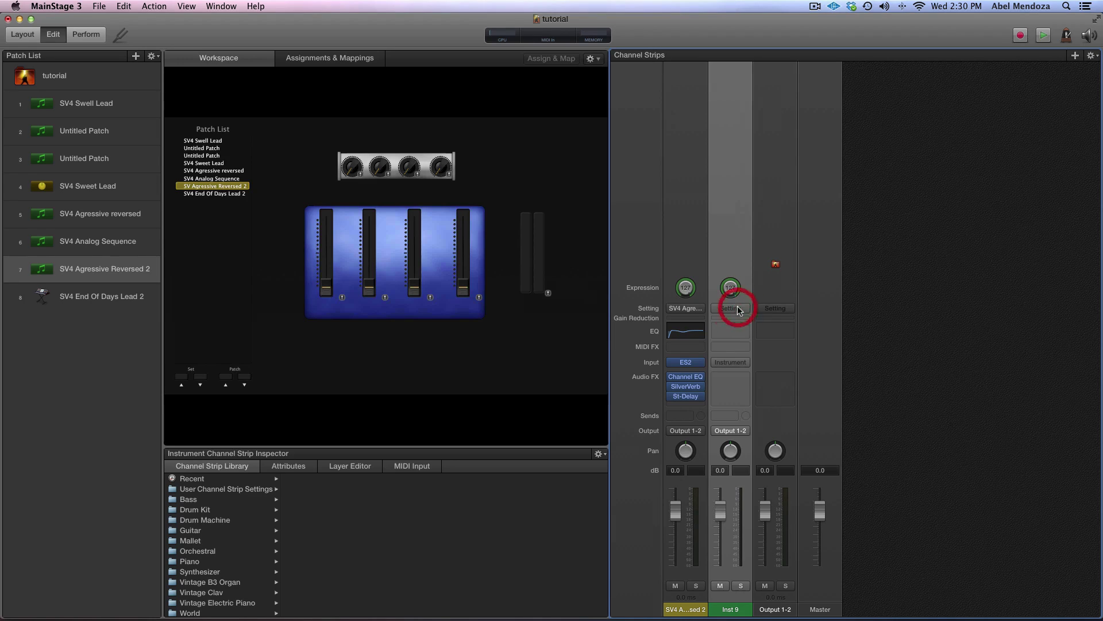
left_click(735, 308)
mouse_move(780, 401)
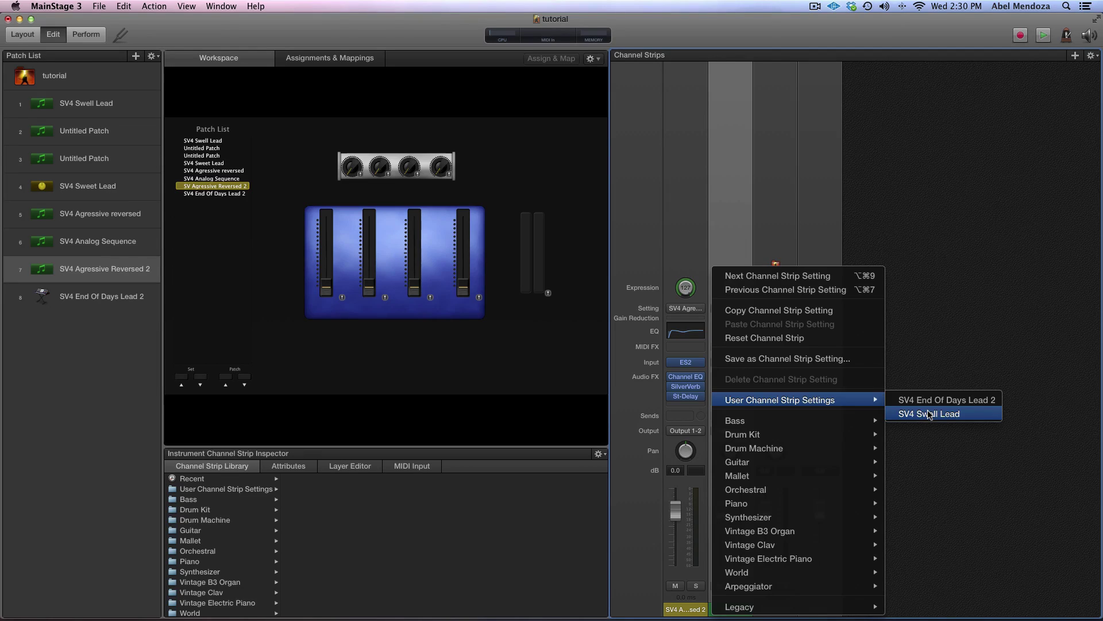
Step: Load the saved SV4 Swell Lead user setting onto the second strip and compare both layered strips
left_click(935, 413)
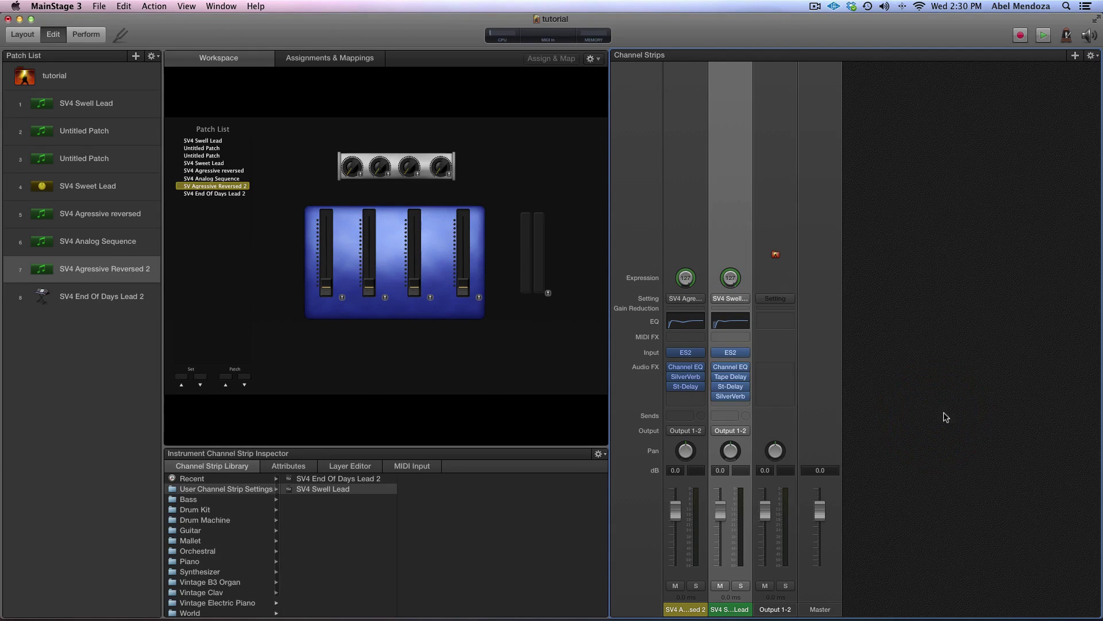
left_click(690, 598)
left_click(726, 603)
left_click(685, 597)
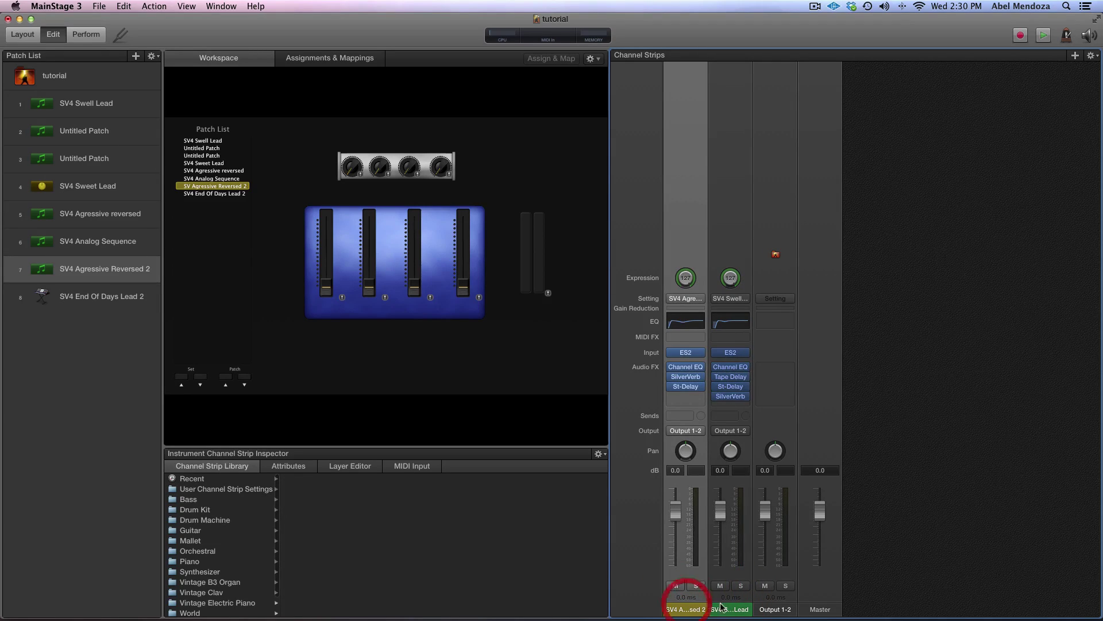
left_click(725, 606)
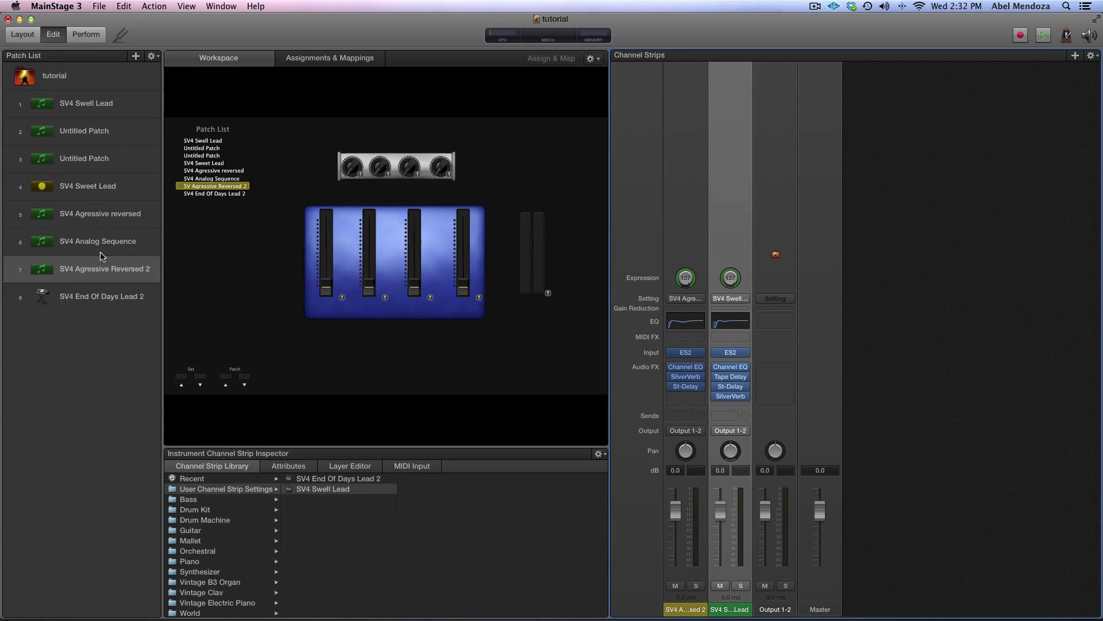